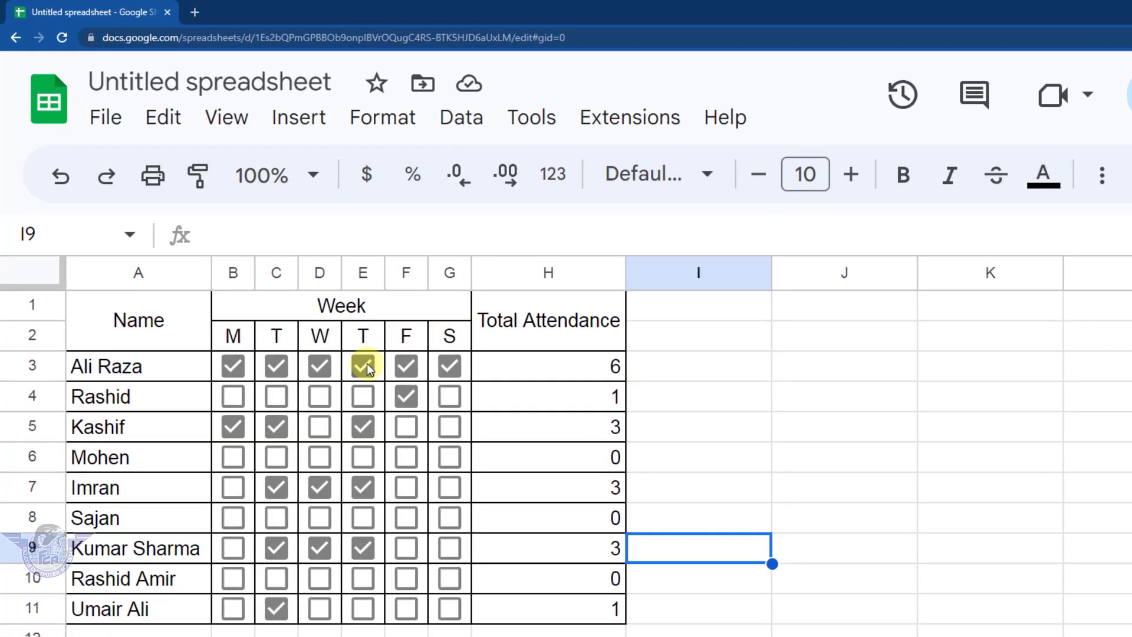
Untick the first student's Thursday and Wednesday boxes, leaving Tuesday ticked
{"action": "left_click", "coordinate": [296, 299]}
{"action": "left_click", "coordinate": [318, 366]}
{"action": "left_click", "coordinate": [267, 371]}
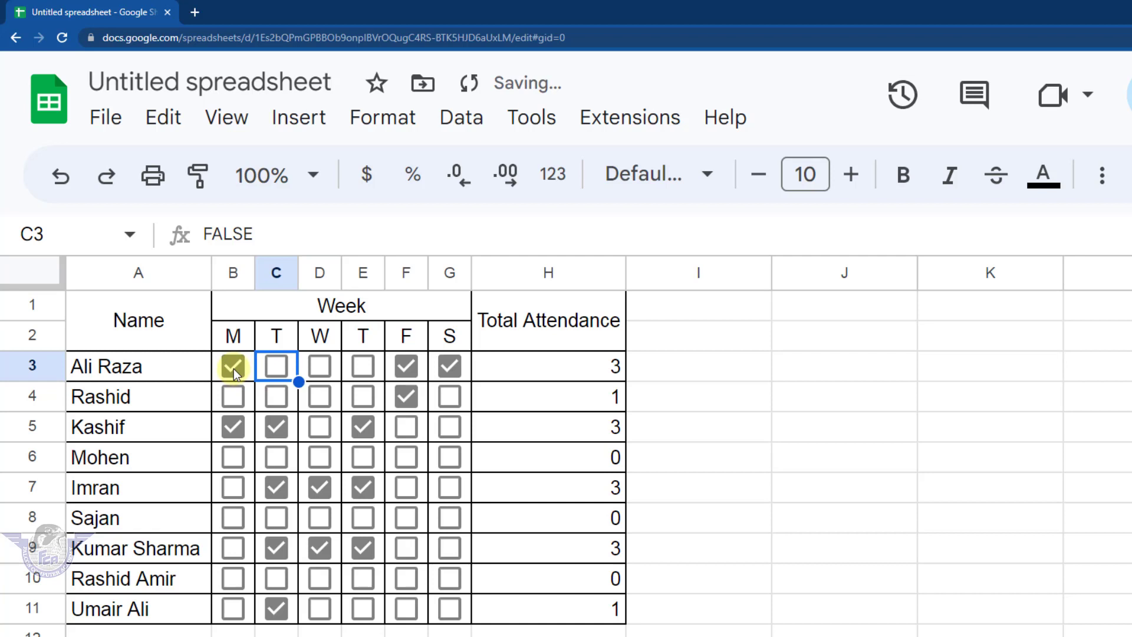
{"action": "left_click", "coordinate": [279, 367]}
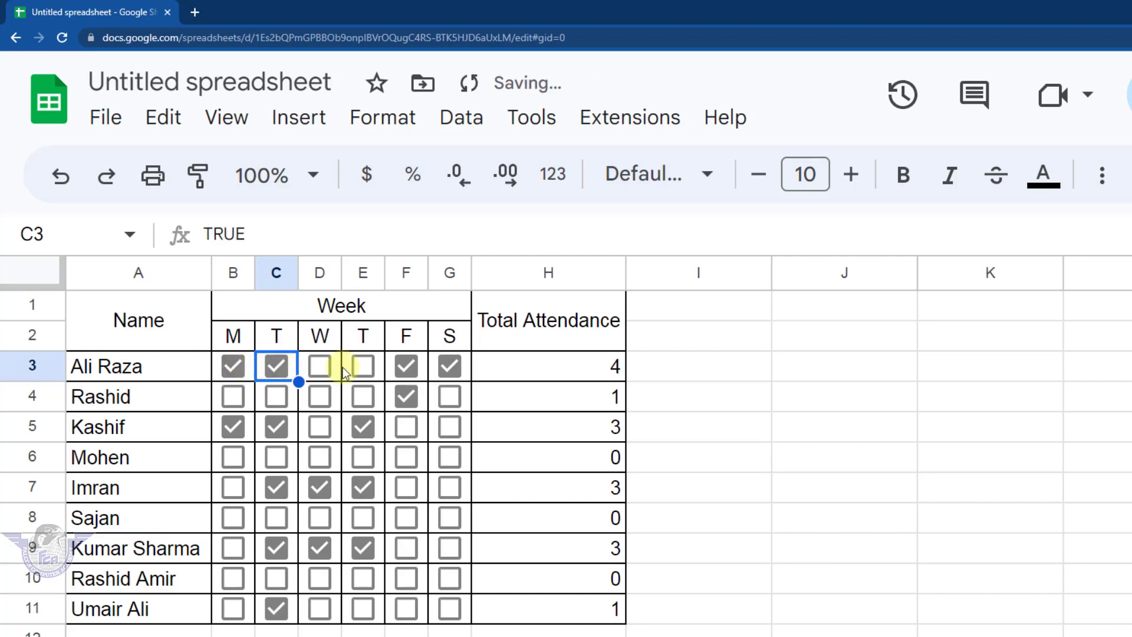
Tick Monday for the second and third students, and Friday and Saturday for the last student
{"action": "left_click", "coordinate": [239, 457]}
{"action": "left_click", "coordinate": [238, 489]}
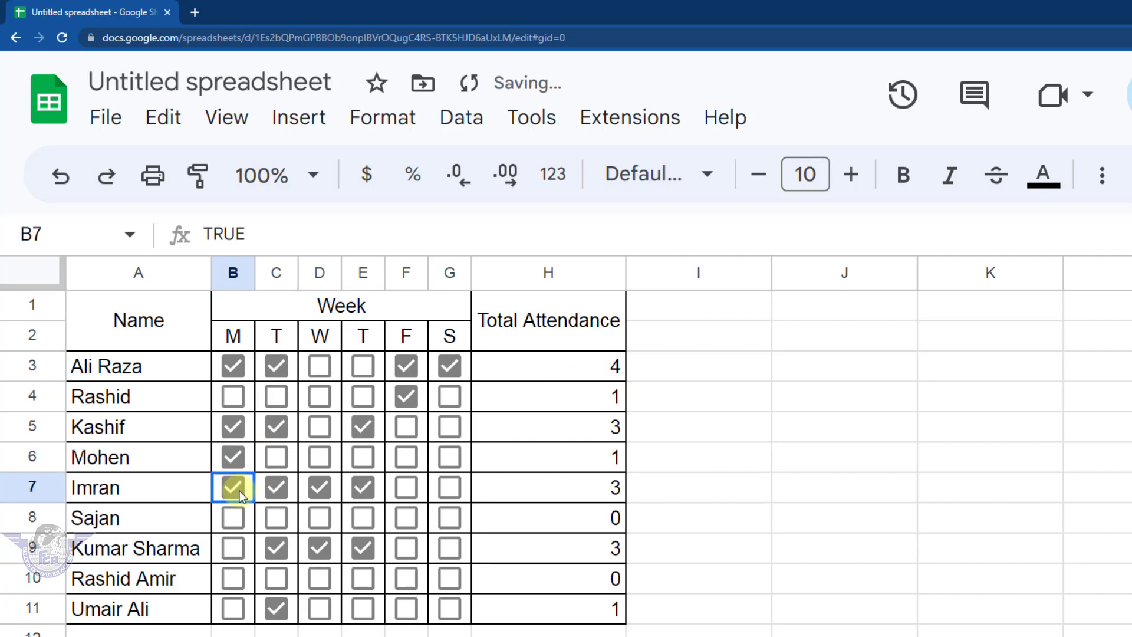
{"action": "left_click", "coordinate": [416, 547]}
{"action": "left_click", "coordinate": [448, 550]}
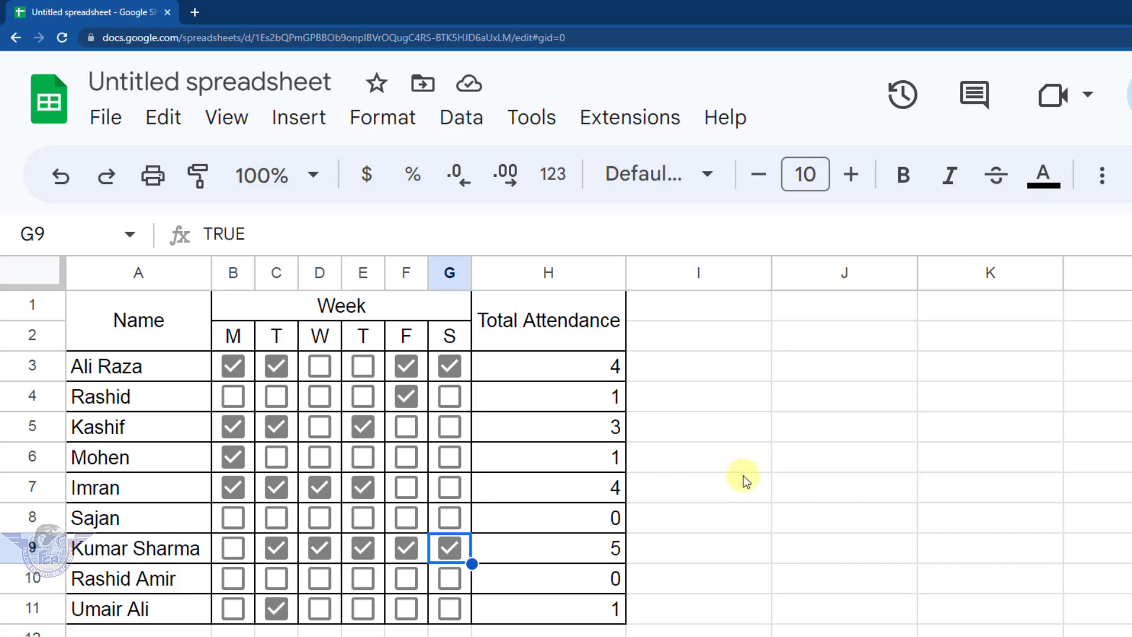
{"action": "left_click", "coordinate": [743, 476]}
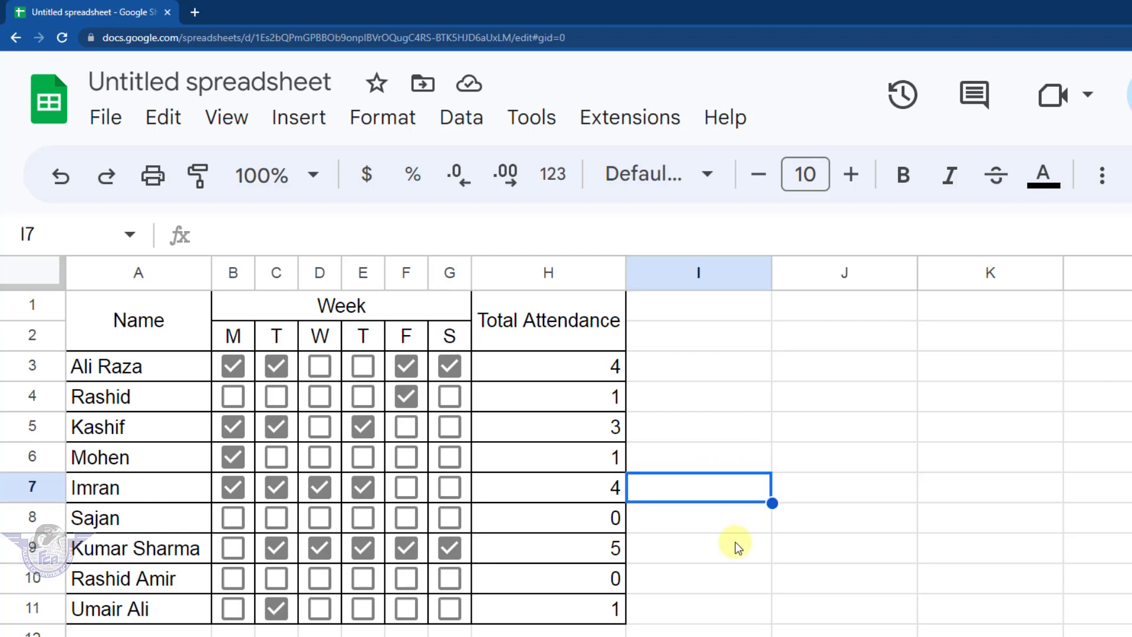
{"action": "left_click", "coordinate": [735, 543]}
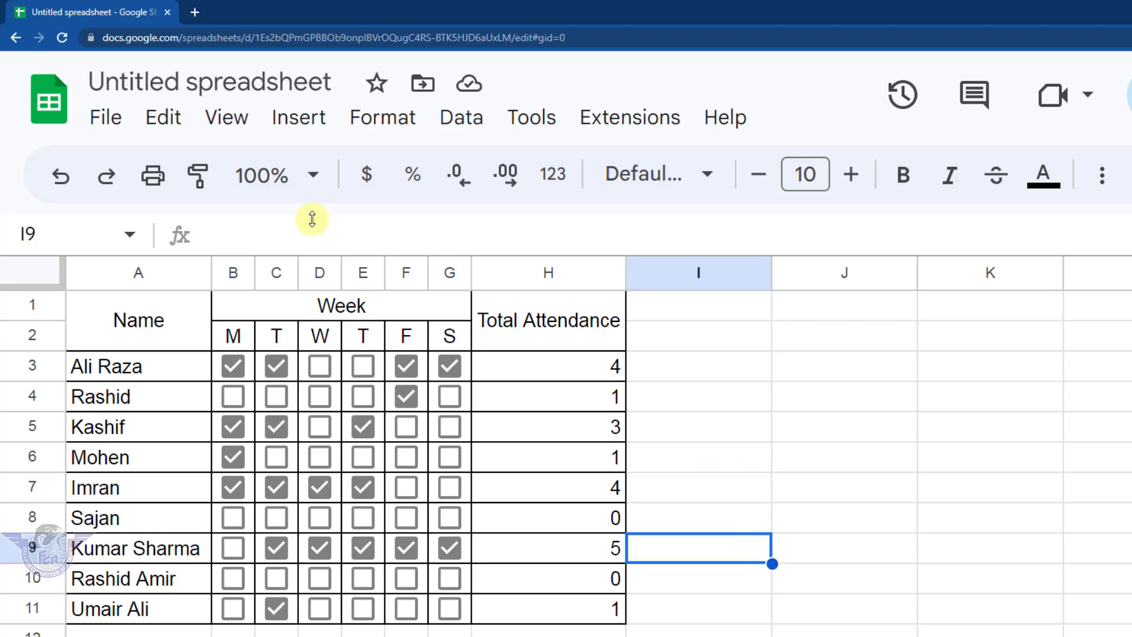
Open a new Chrome tab and start a blank spreadsheet from Sheets in the Google apps grid
{"action": "left_click", "coordinate": [193, 13]}
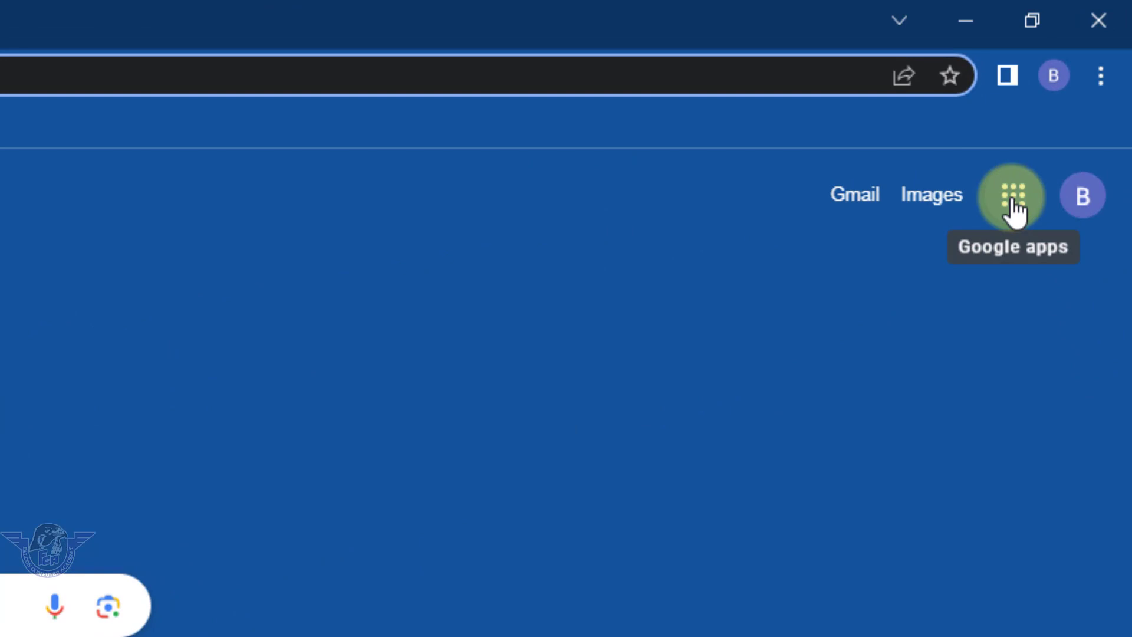
{"action": "left_click", "coordinate": [1012, 203]}
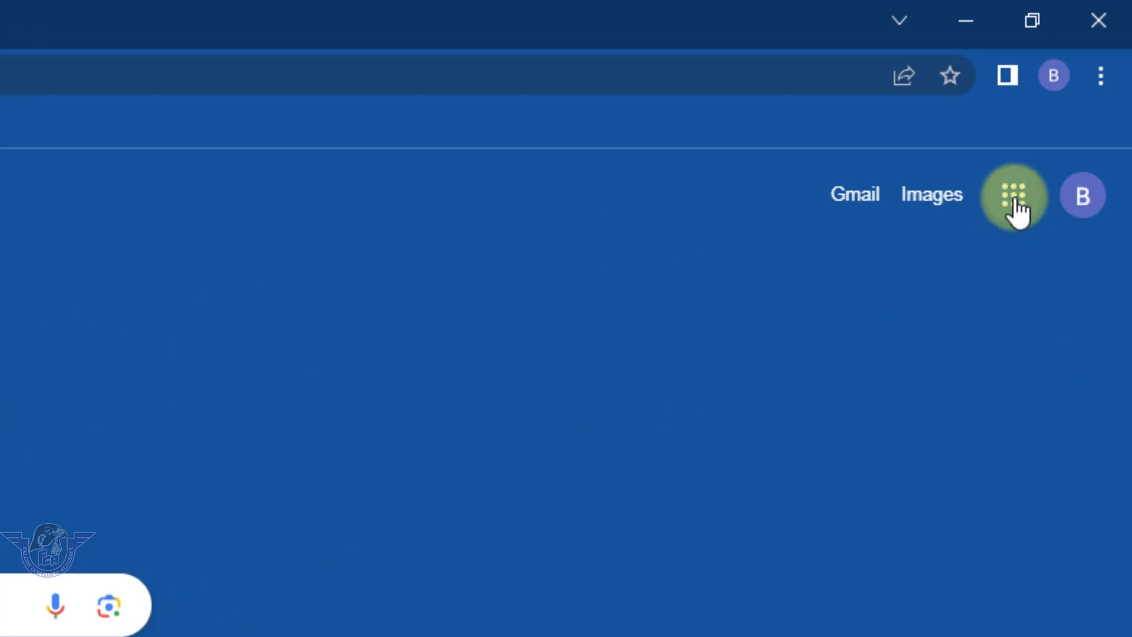
{"action": "scroll", "coordinate": [994, 499], "scroll_direction": "down", "scroll_amount": 5}
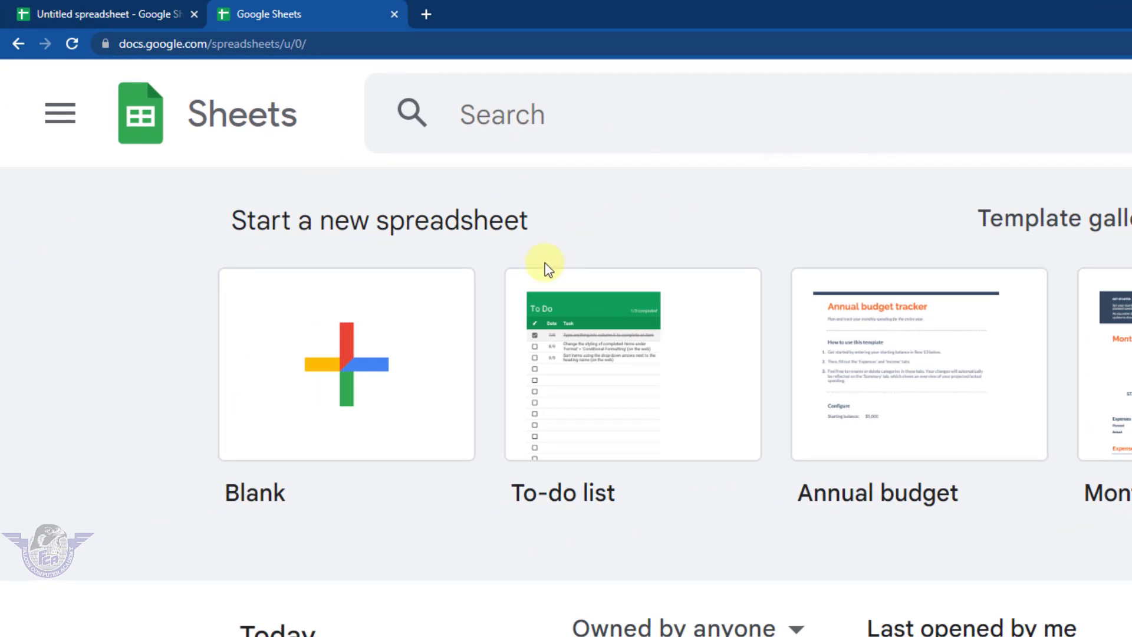
{"action": "left_click", "coordinate": [341, 383]}
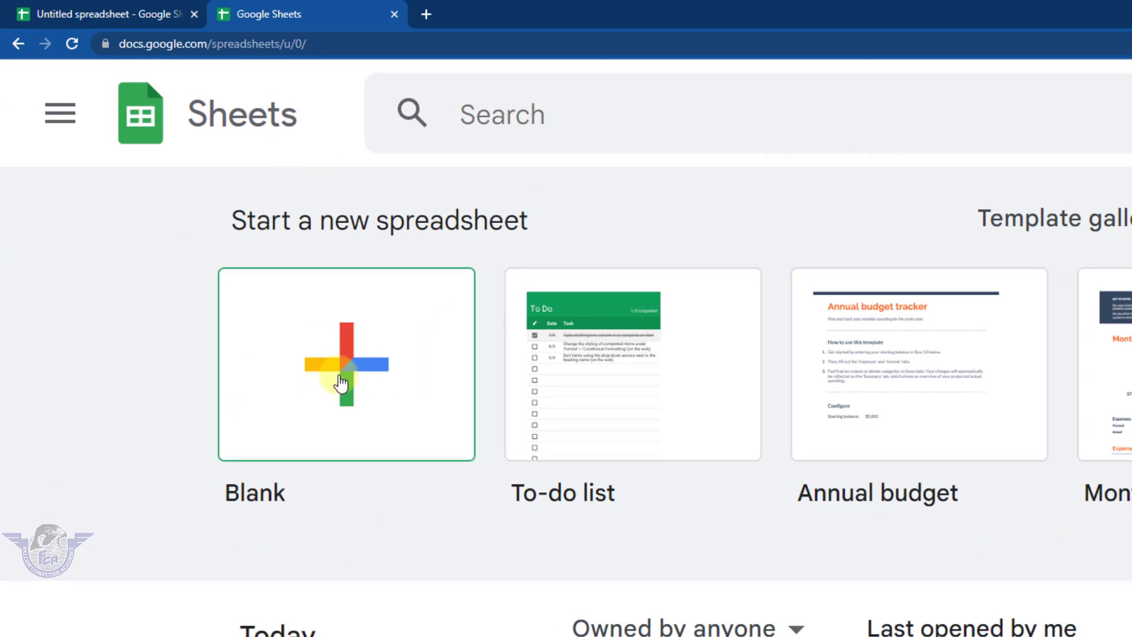
{"action": "left_click", "coordinate": [403, 376]}
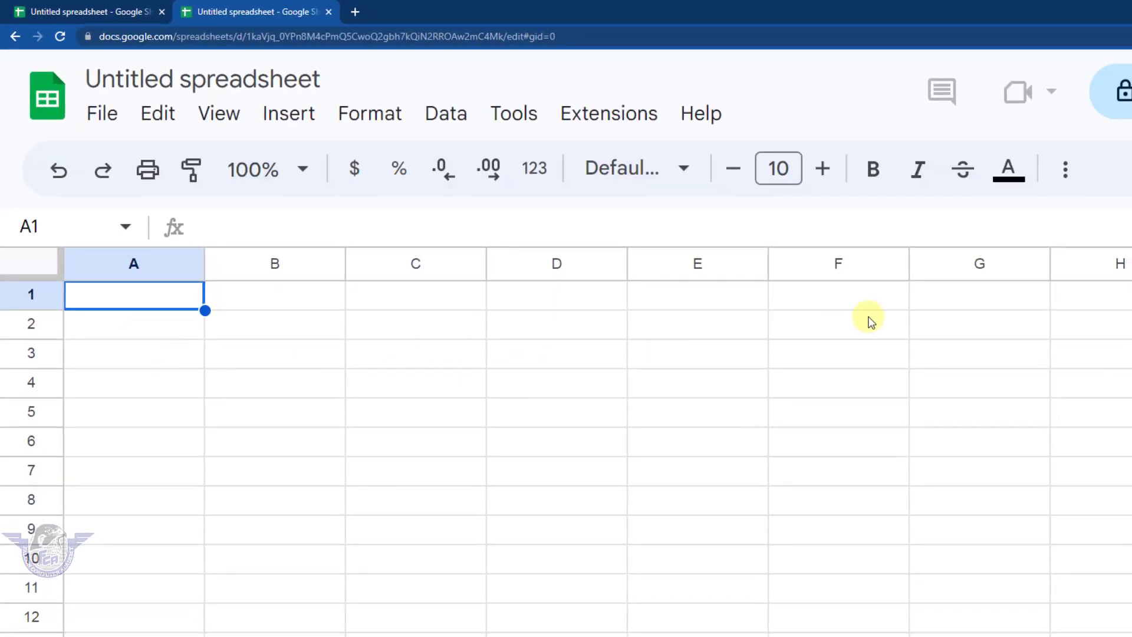
Zoom the browser page out twice, then back in one step
{"action": "key", "text": "ctrl+minus"}
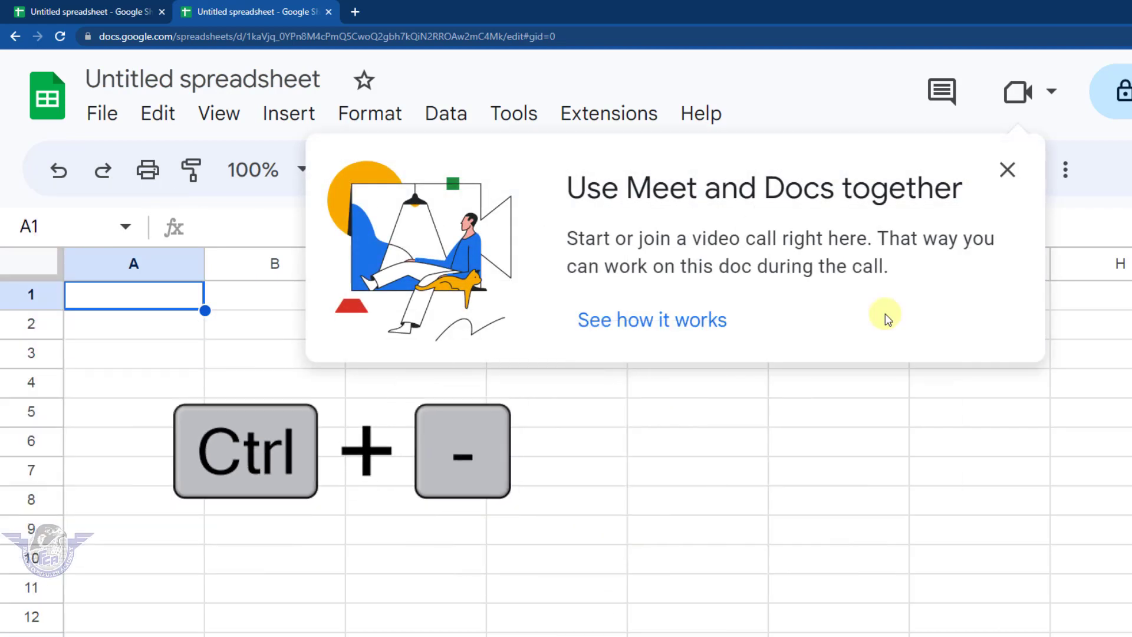
{"action": "key", "text": "ctrl+minus"}
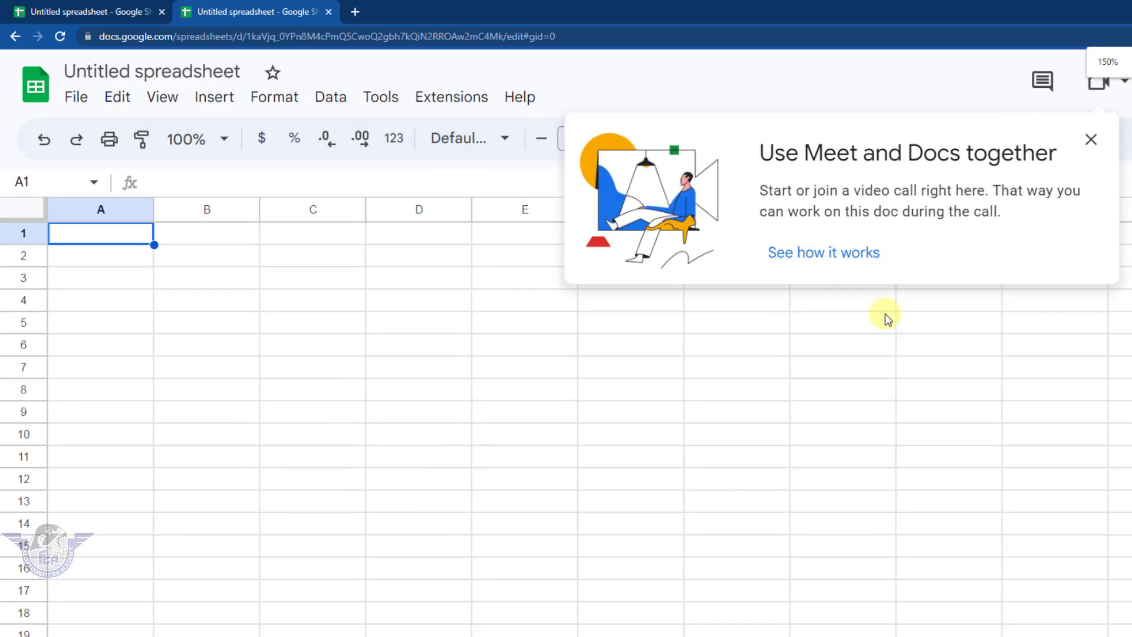
{"action": "key", "text": "ctrl+plus"}
{"action": "key", "text": "ctrl+plus"}
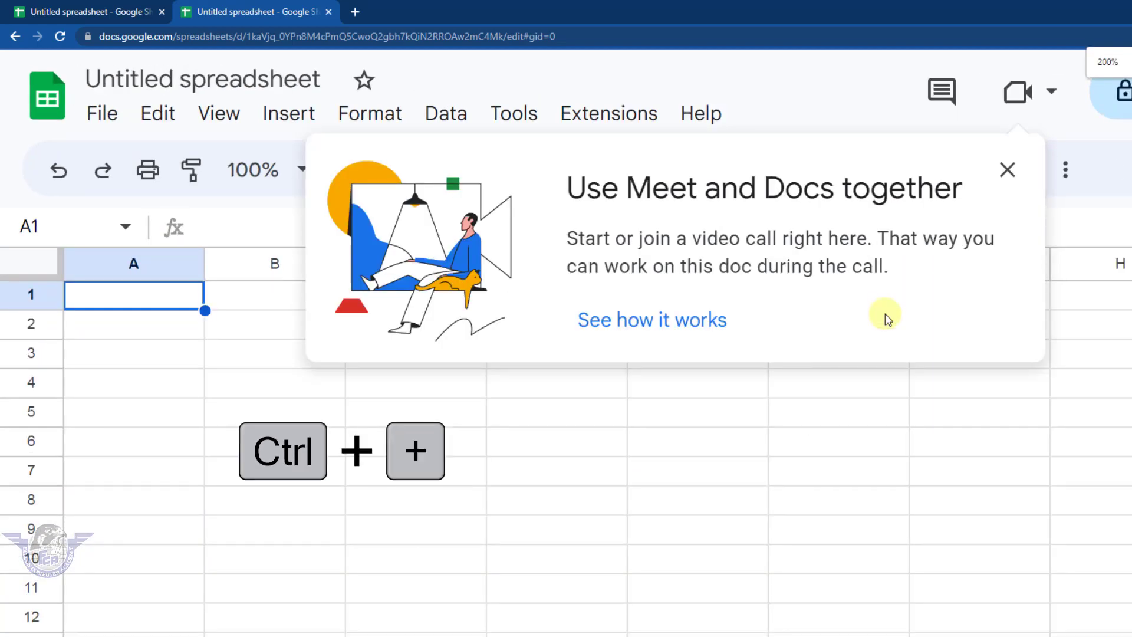
Dismiss the Meet popup and enter headers Name in A1 and Week in B1
{"action": "left_click", "coordinate": [1009, 170]}
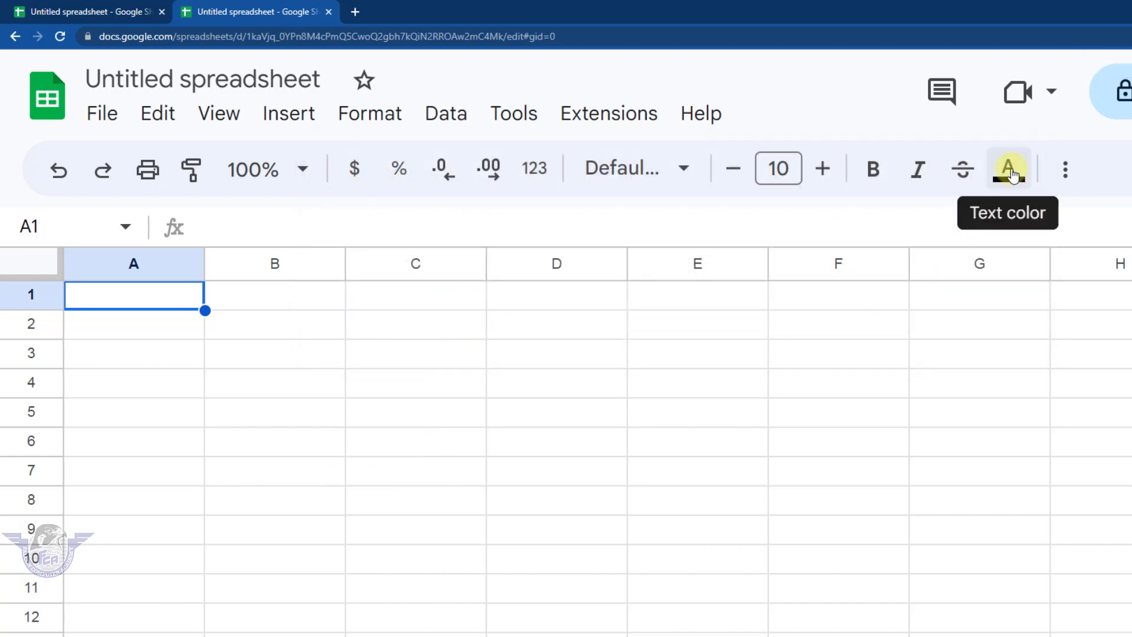
{"action": "type", "text": "Na"}
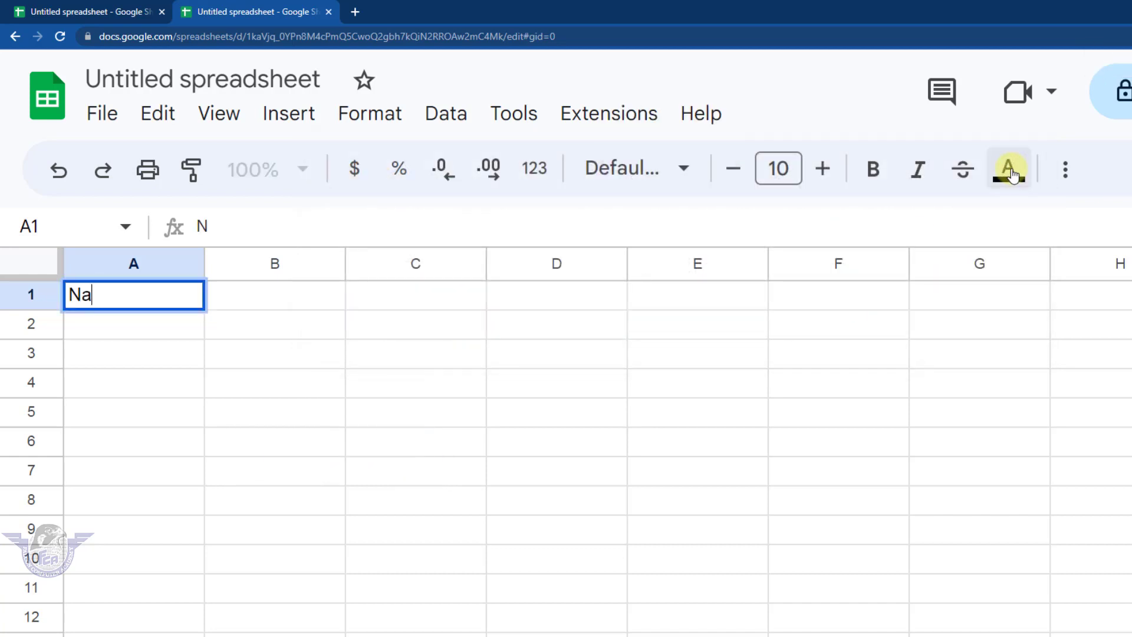
{"action": "type", "text": "me"}
{"action": "key", "text": "Tab"}
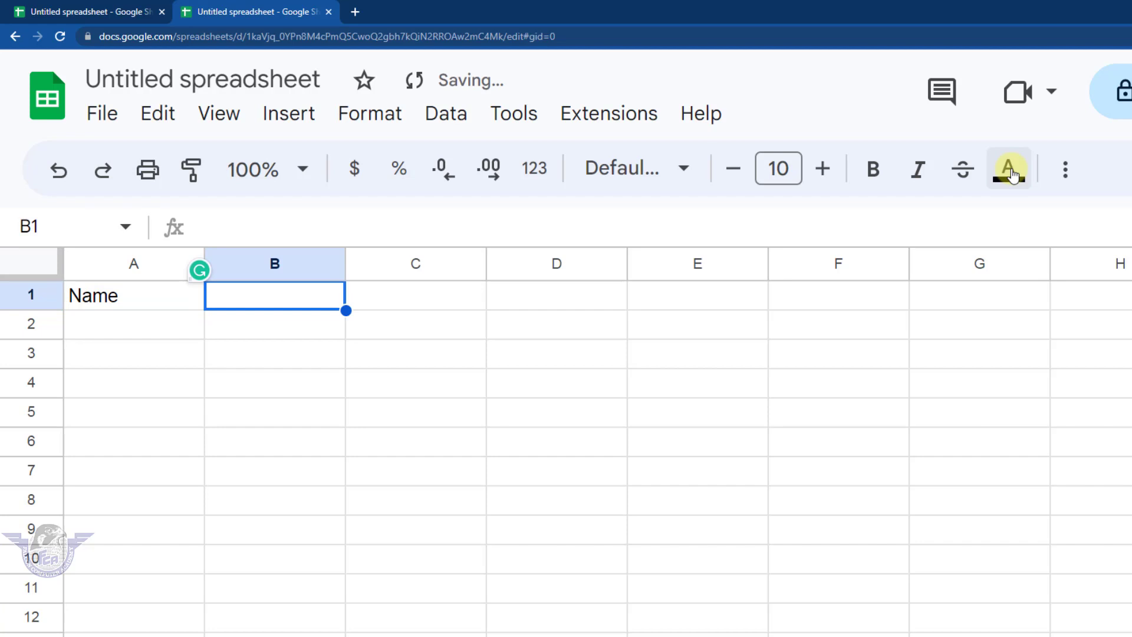
{"action": "type", "text": "Week"}
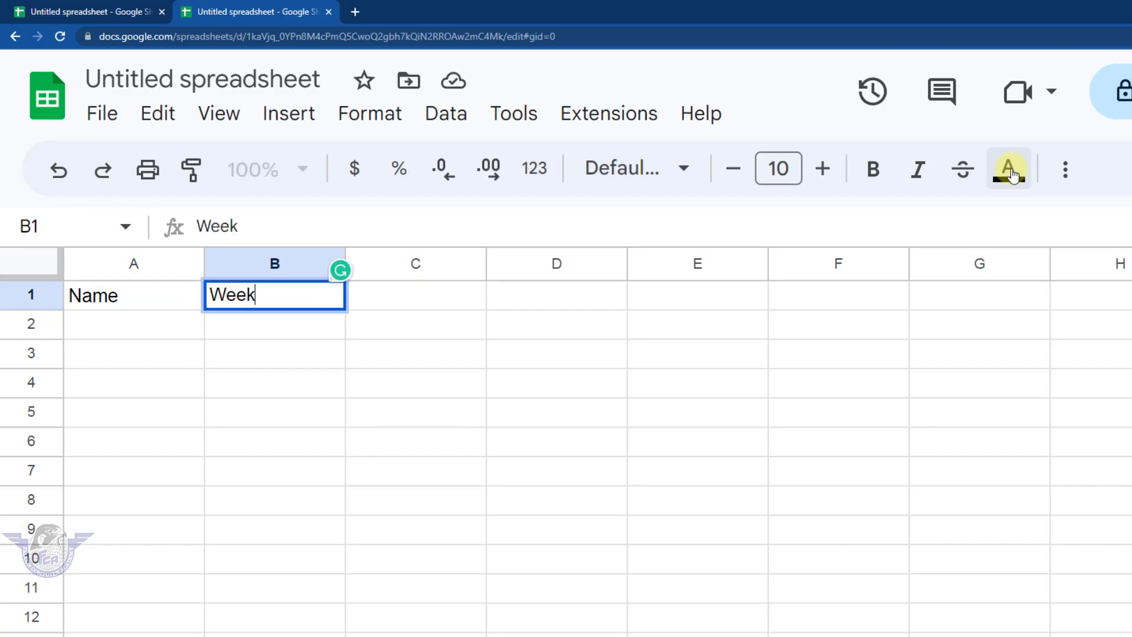
{"action": "key", "text": "Tab"}
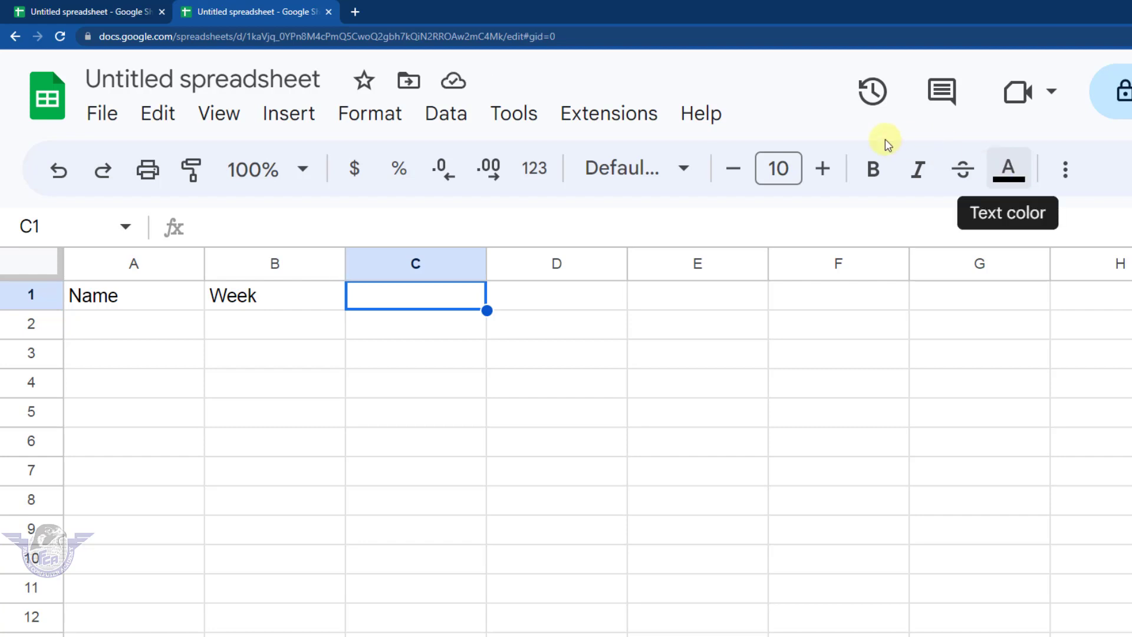
Fill B2 through G2 with the day letters M, T, W, T, F, S
{"action": "left_click", "coordinate": [250, 332]}
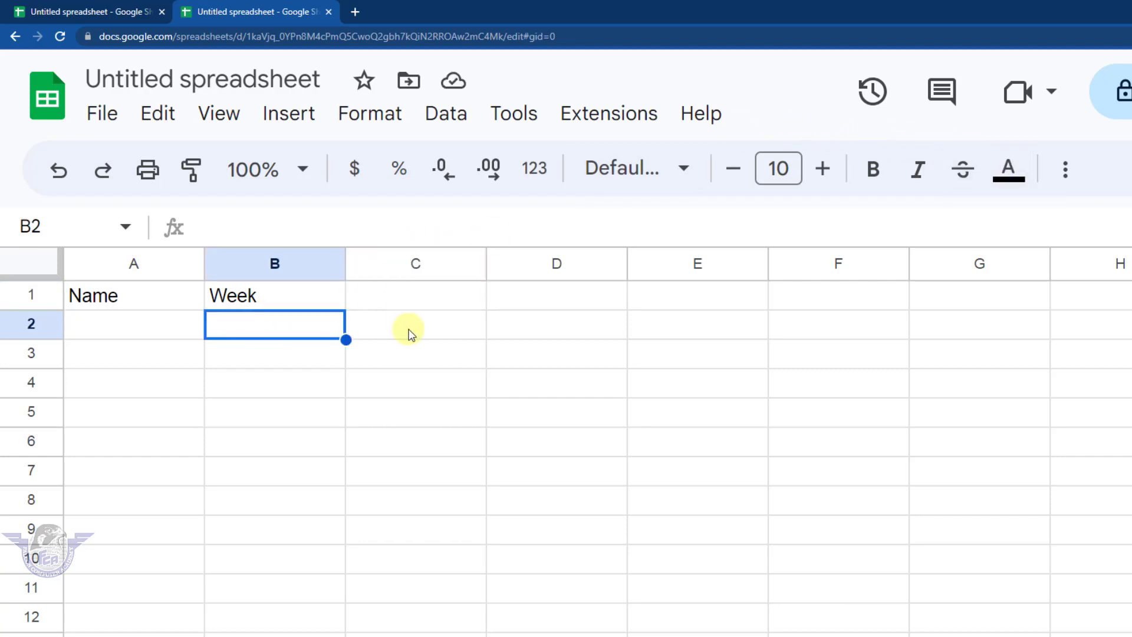
{"action": "type", "text": "M"}
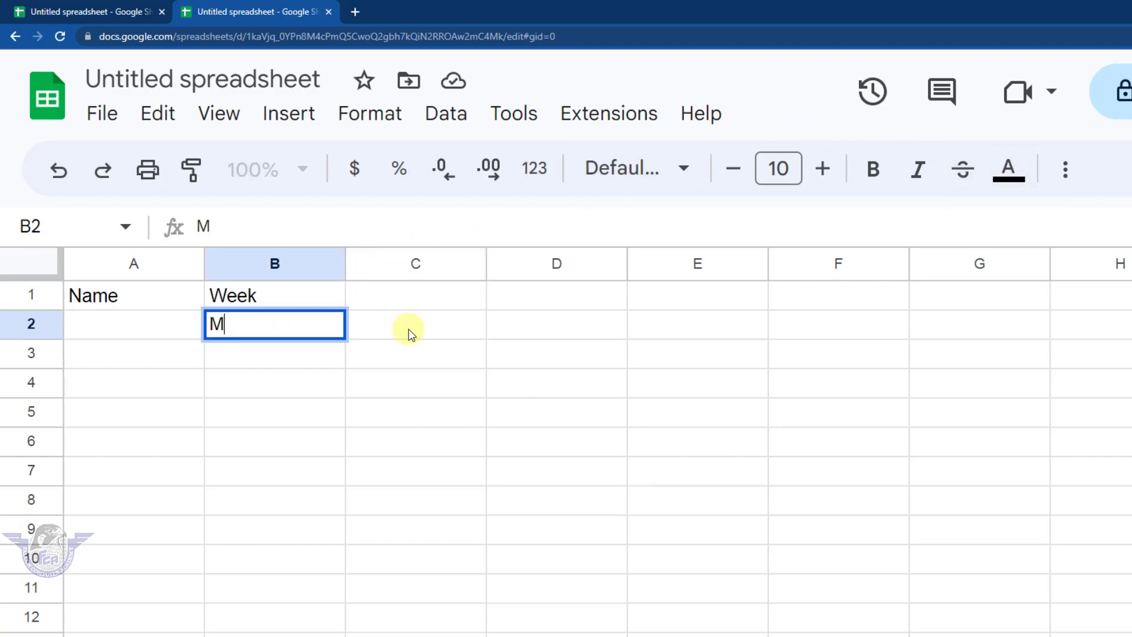
{"action": "key", "text": "Tab"}
{"action": "type", "text": "T"}
{"action": "key", "text": "Tab"}
{"action": "type", "text": "W"}
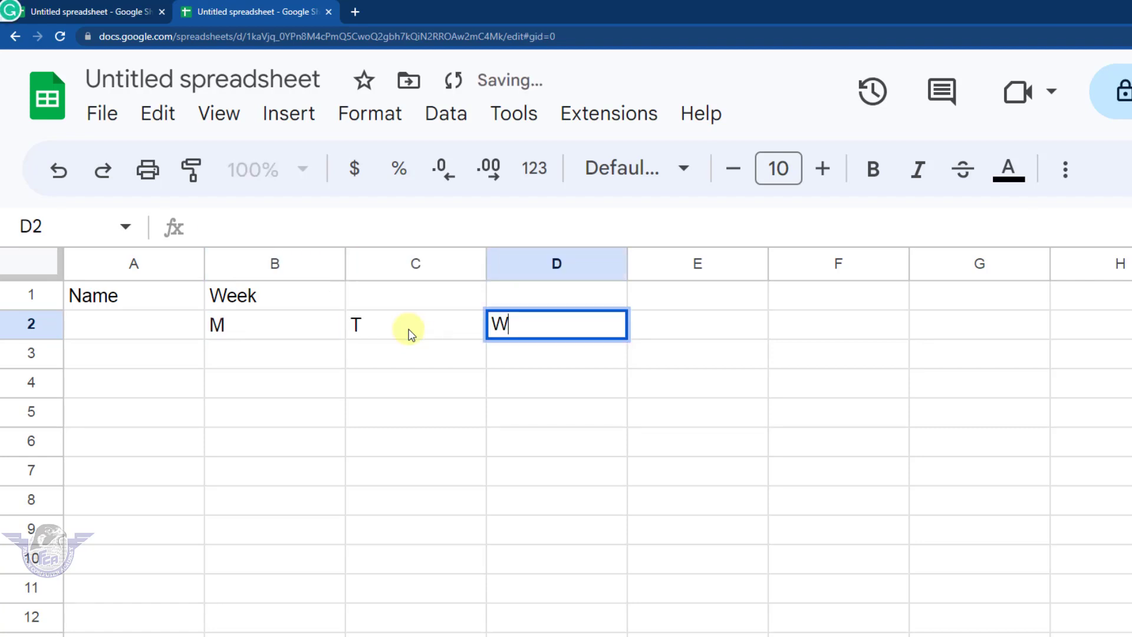
{"action": "key", "text": "Tab"}
{"action": "type", "text": "T"}
{"action": "key", "text": "Tab"}
{"action": "type", "text": "F"}
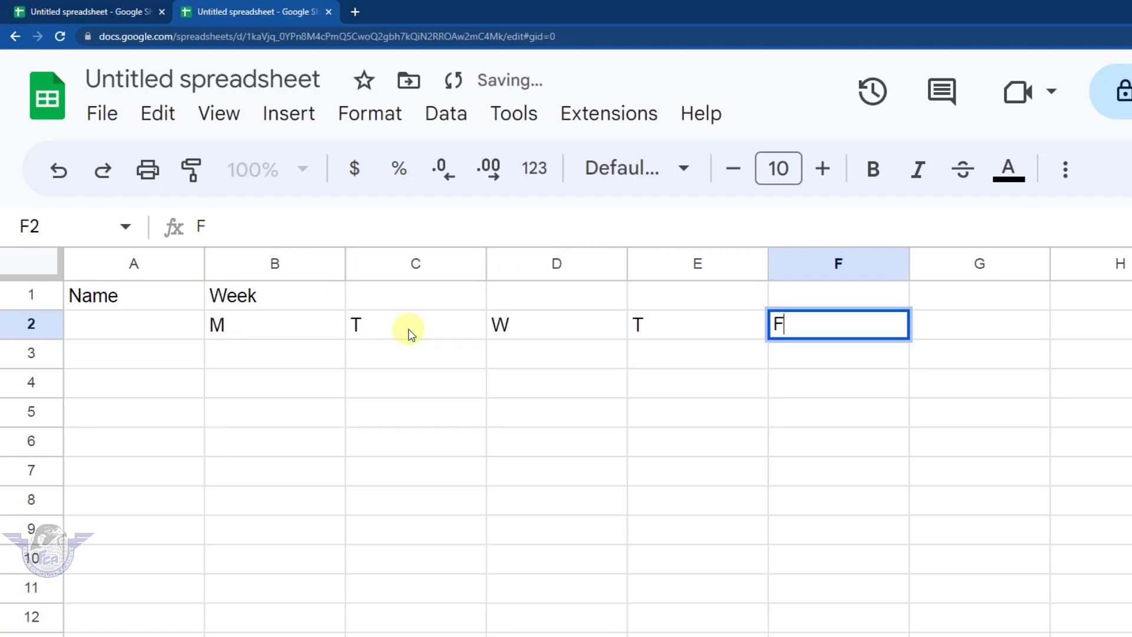
{"action": "key", "text": "Tab"}
{"action": "type", "text": "S"}
{"action": "key", "text": "Tab"}
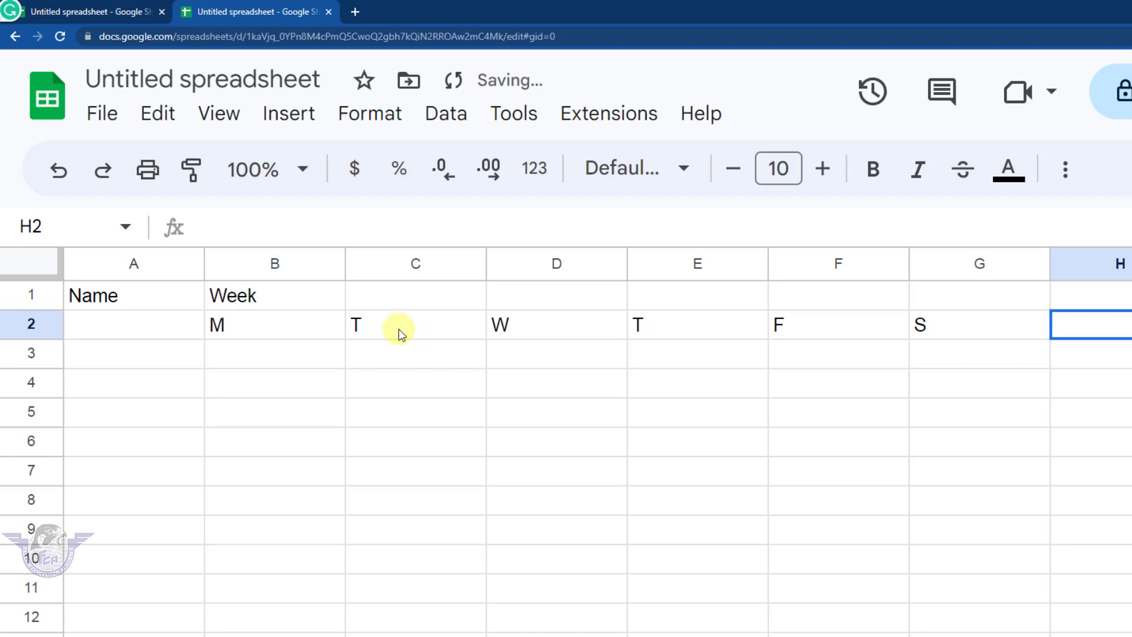
{"action": "left_click", "coordinate": [312, 300]}
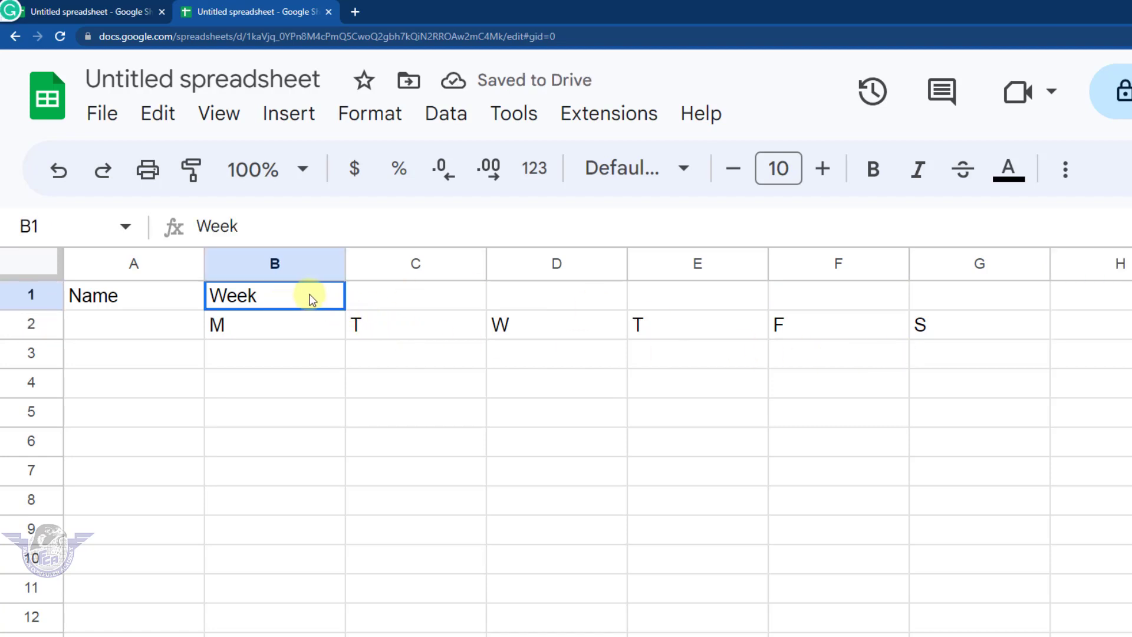
Merge cells B1:G1 into a single Week heading
{"action": "left_click_drag", "start_coordinate": [312, 300], "coordinate": [918, 303]}
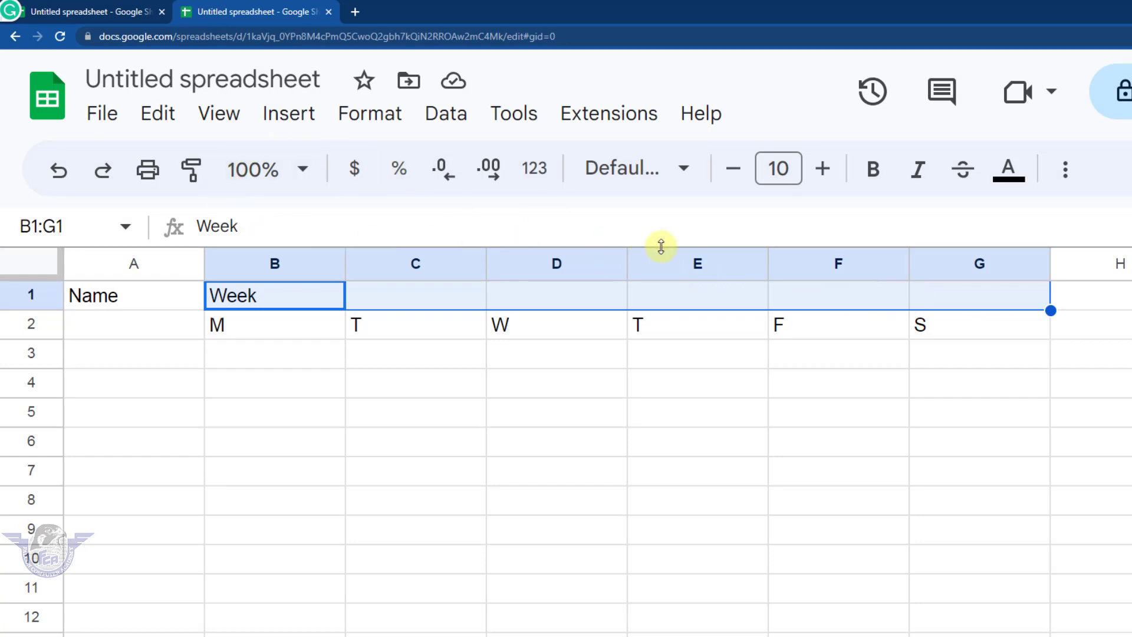
{"action": "key", "text": "ctrl+minus"}
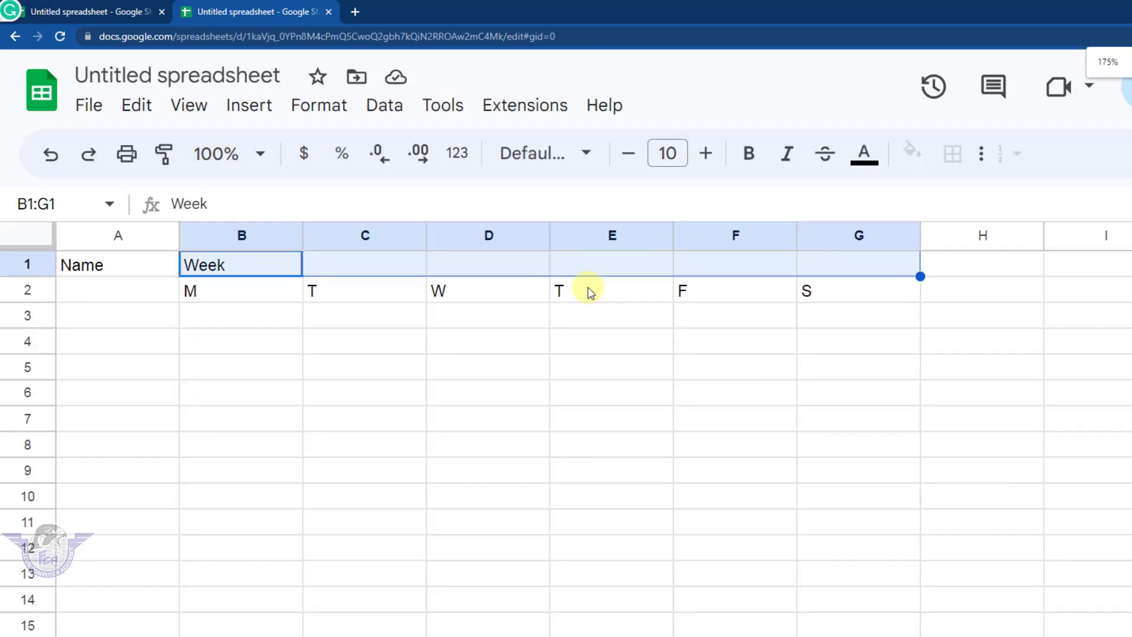
{"action": "key", "text": "ctrl+minus"}
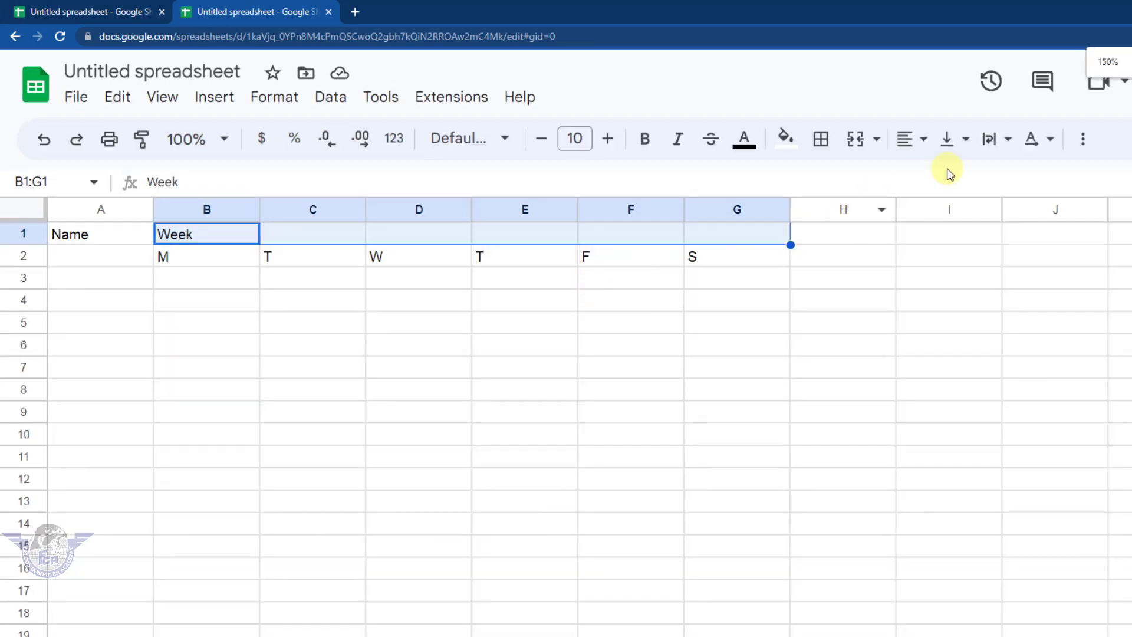
{"action": "left_click", "coordinate": [857, 144]}
{"action": "left_click", "coordinate": [764, 321]}
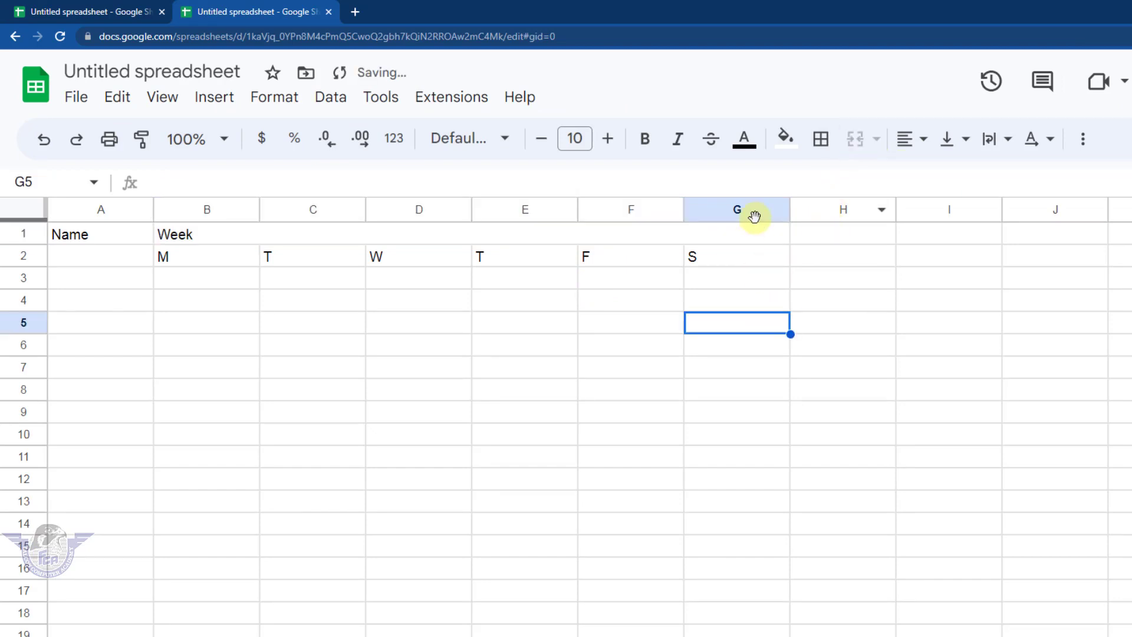
Auto-fit the day columns B–G and centre Week in its merged cell
{"action": "mouse_move", "coordinate": [754, 213]}
{"action": "left_mouse_down"}
{"action": "mouse_move", "coordinate": [435, 221]}
{"action": "mouse_move", "coordinate": [245, 245]}
{"action": "left_mouse_up"}
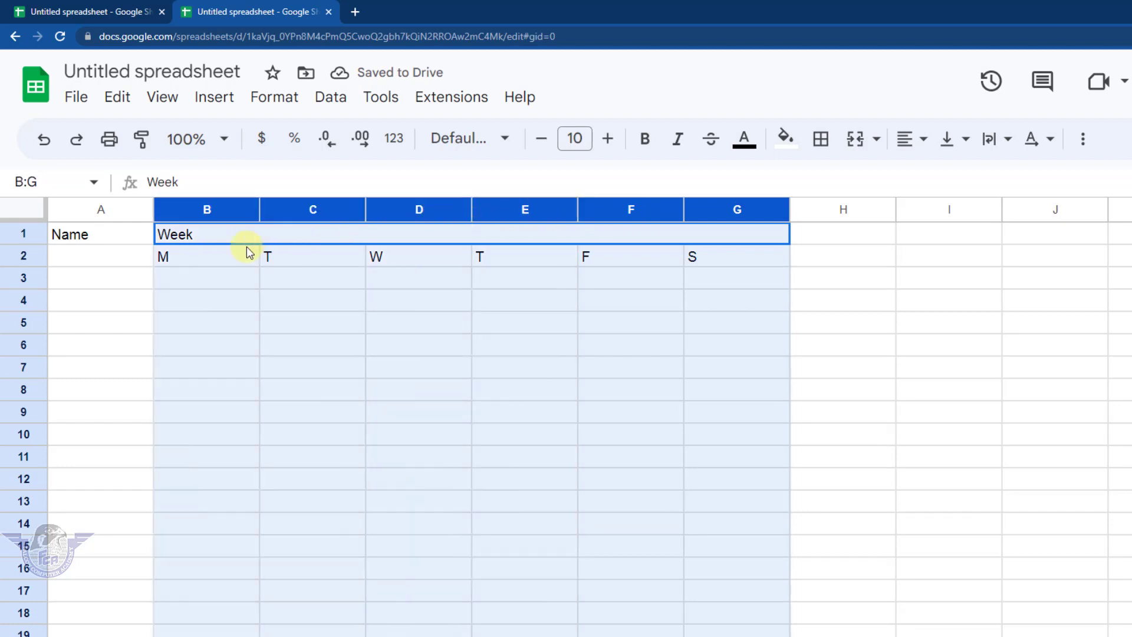
{"action": "double_click", "coordinate": [366, 214]}
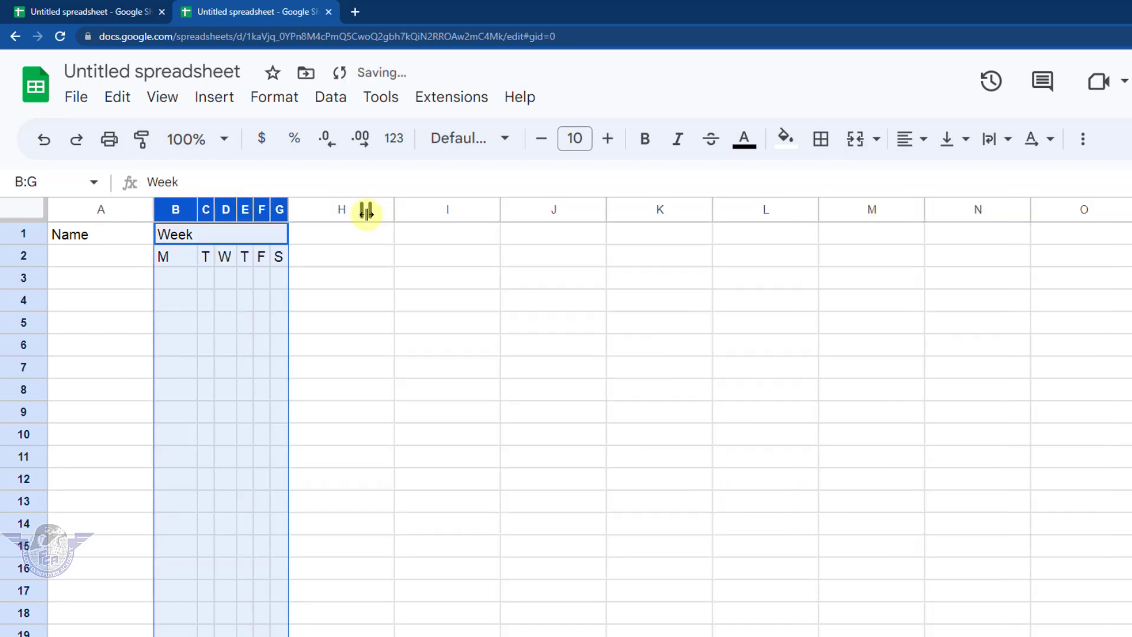
{"action": "left_click", "coordinate": [208, 277]}
{"action": "left_click", "coordinate": [195, 236]}
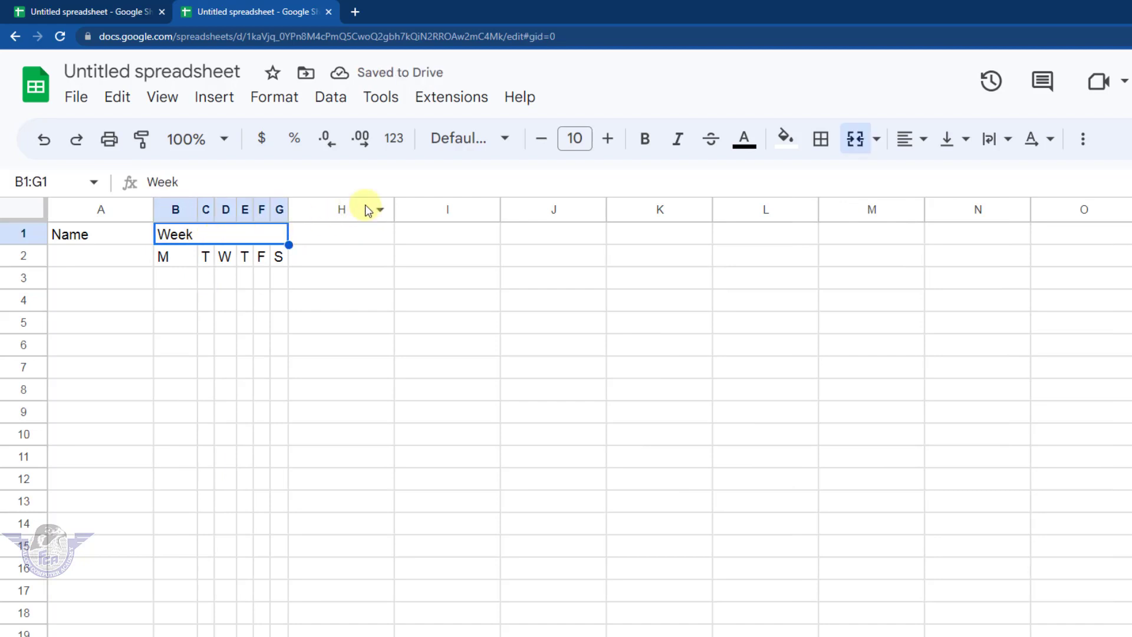
{"action": "left_click", "coordinate": [911, 140]}
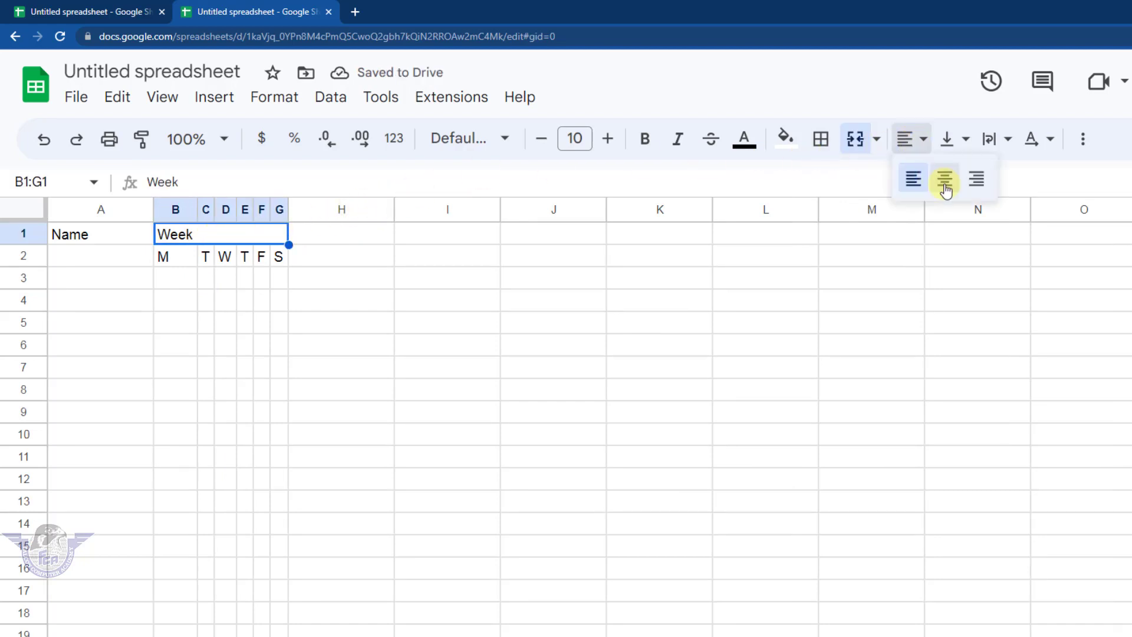
{"action": "left_click", "coordinate": [945, 179]}
Narrow column B further to fit the letter M
{"action": "left_click", "coordinate": [180, 256]}
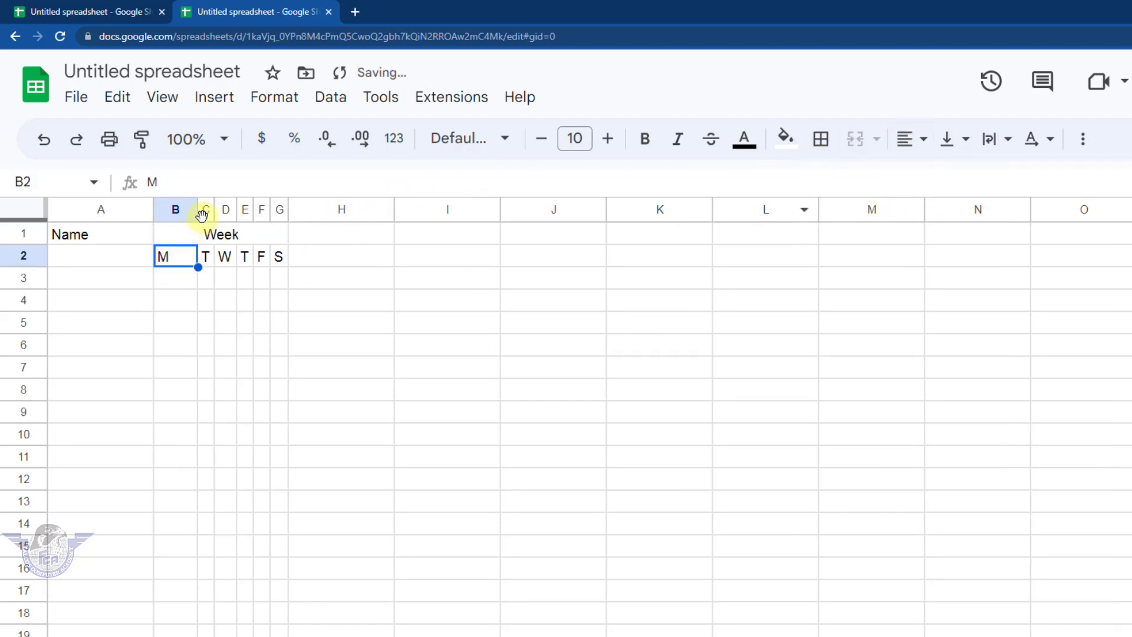
{"action": "left_click_drag", "start_coordinate": [198, 212], "coordinate": [184, 212]}
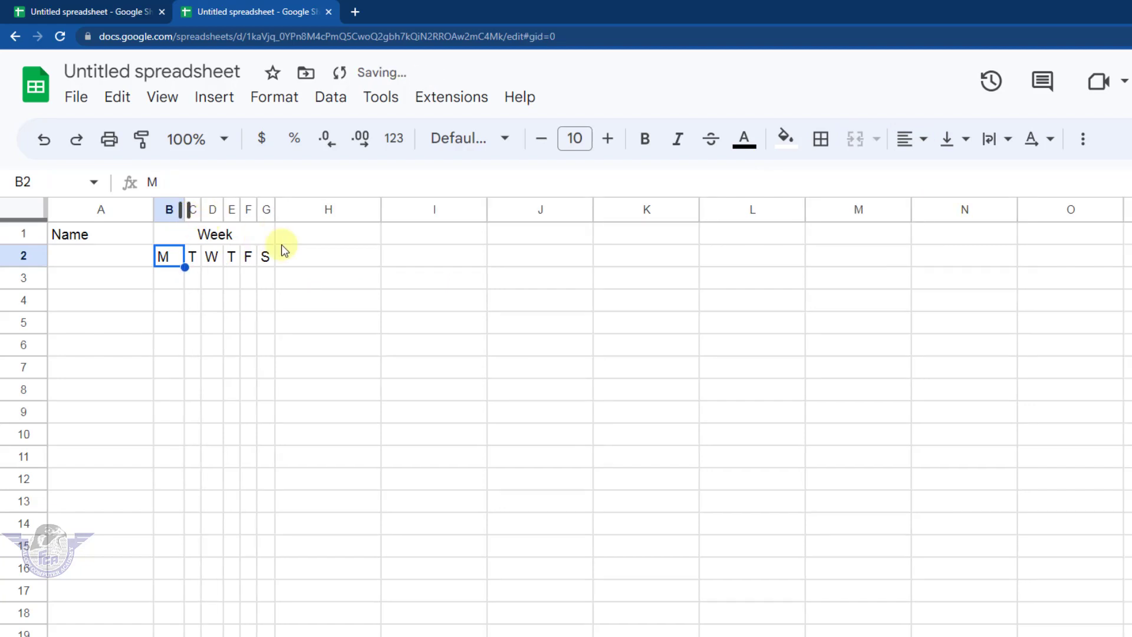
{"action": "left_click_drag", "start_coordinate": [184, 211], "coordinate": [178, 212]}
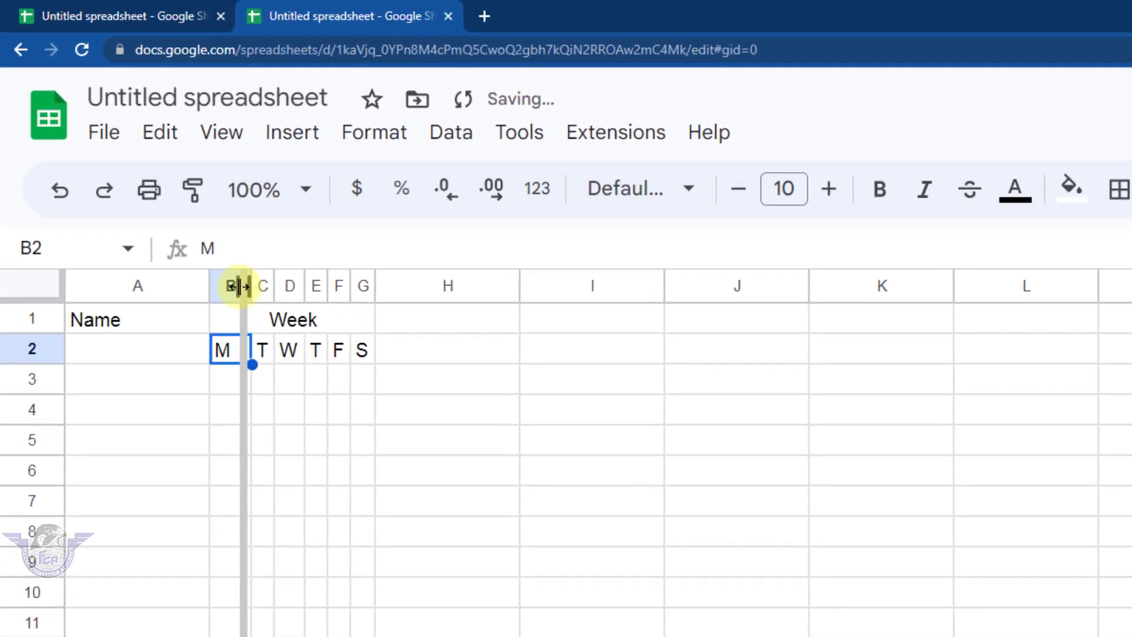
{"action": "left_click", "coordinate": [310, 409]}
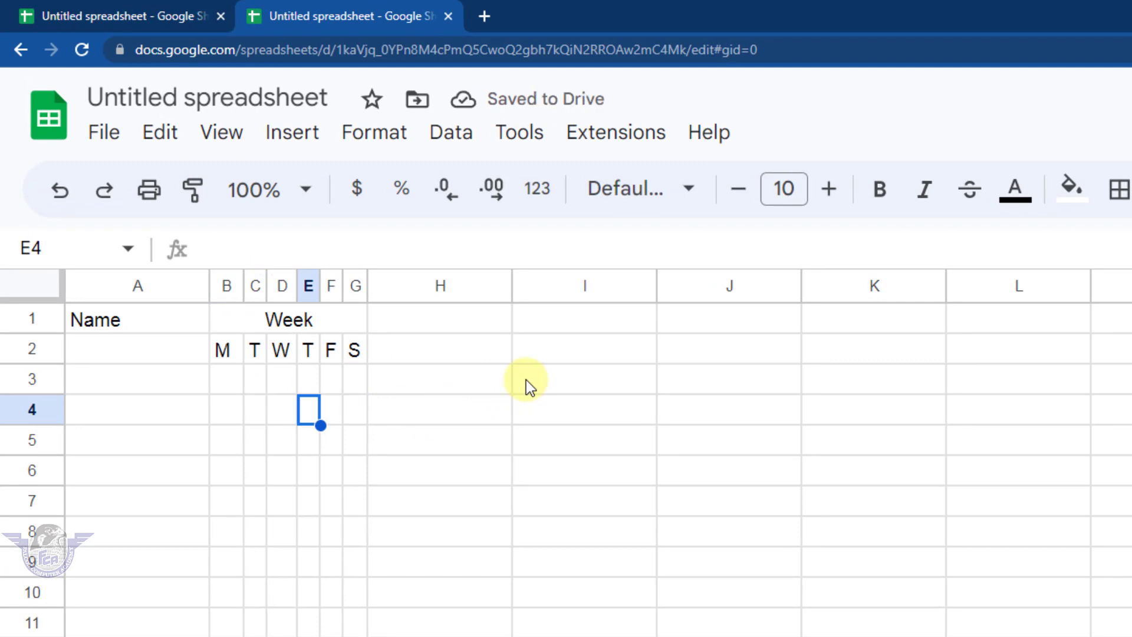
{"action": "left_click", "coordinate": [420, 341]}
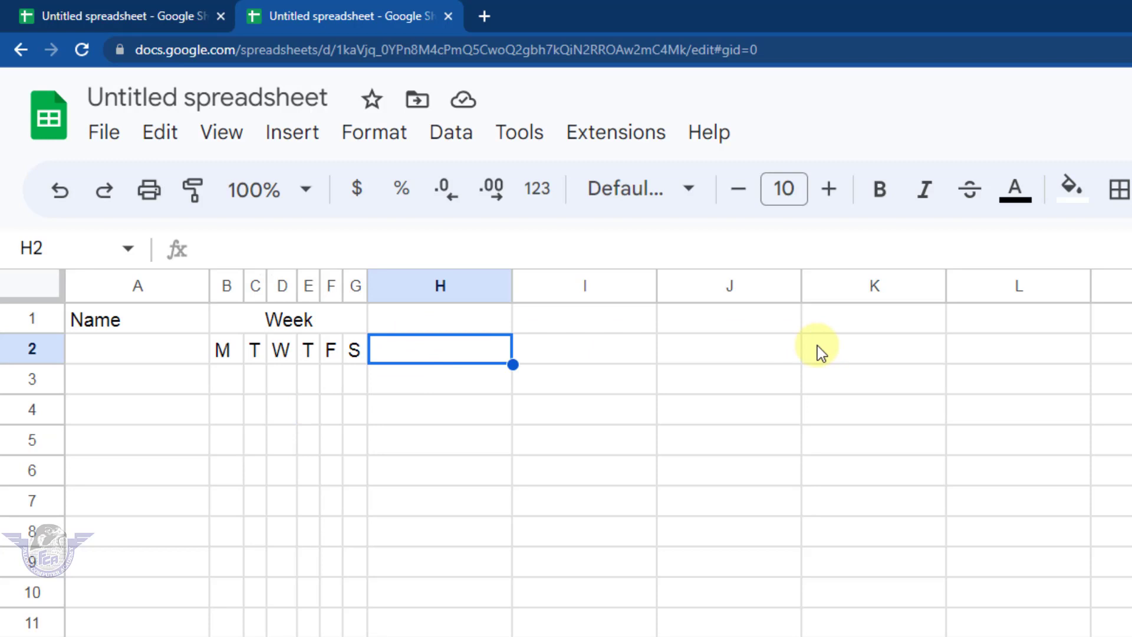
Enter 'Total Attandance' in H2 and widen column H to fit it
{"action": "type", "text": "Total At"}
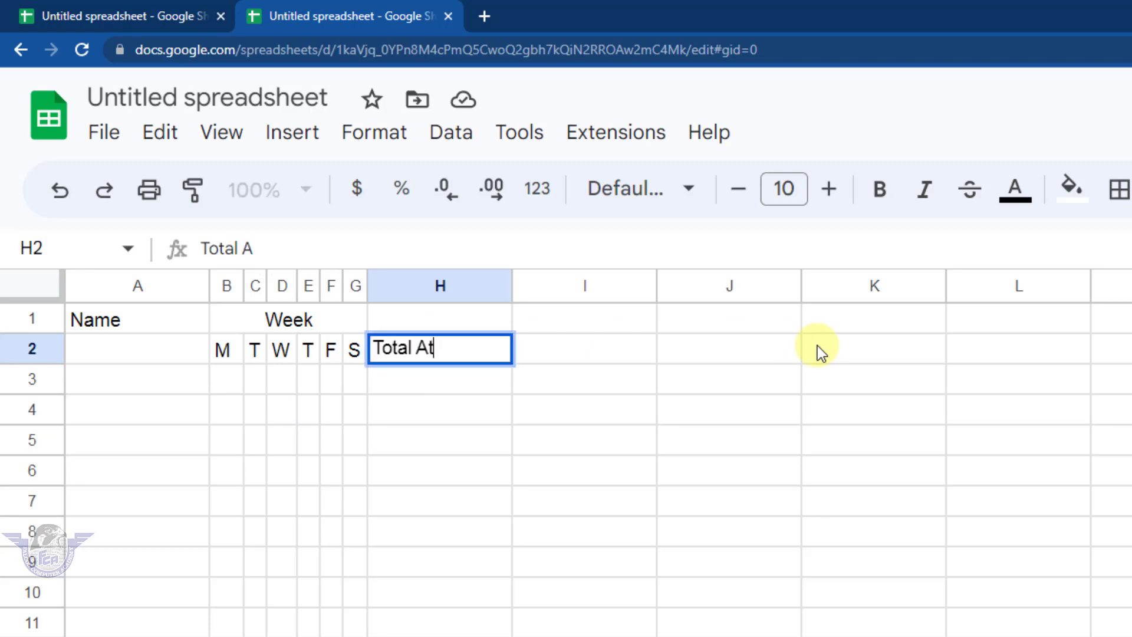
{"action": "type", "text": "tandance"}
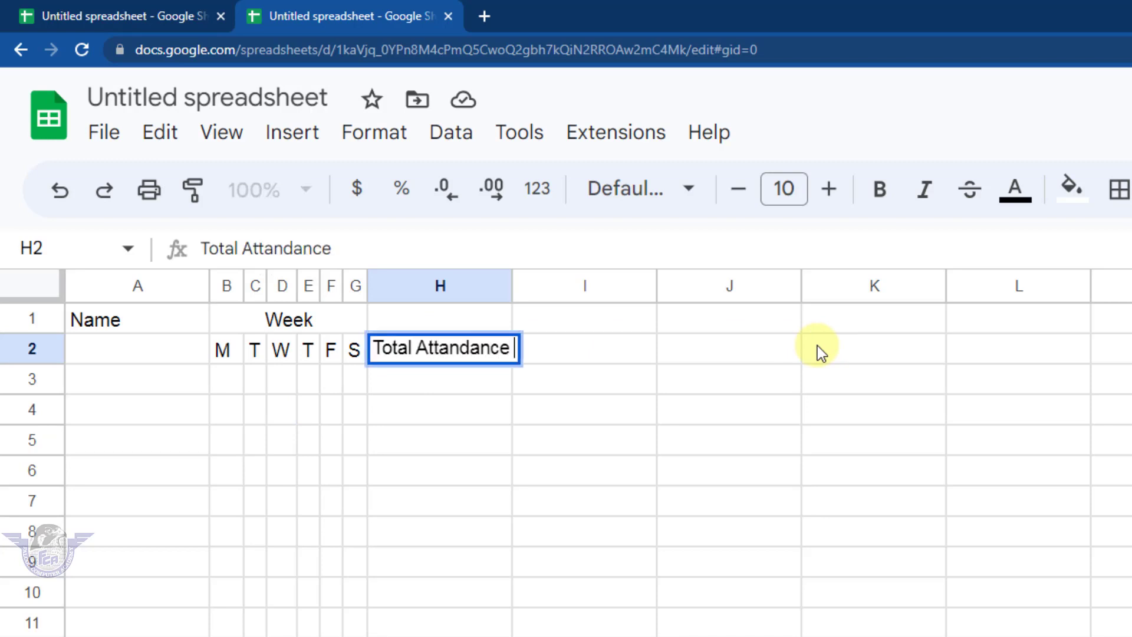
{"action": "key", "text": "Return"}
{"action": "key", "text": "Right"}
{"action": "key", "text": "Right"}
{"action": "key", "text": "Down"}
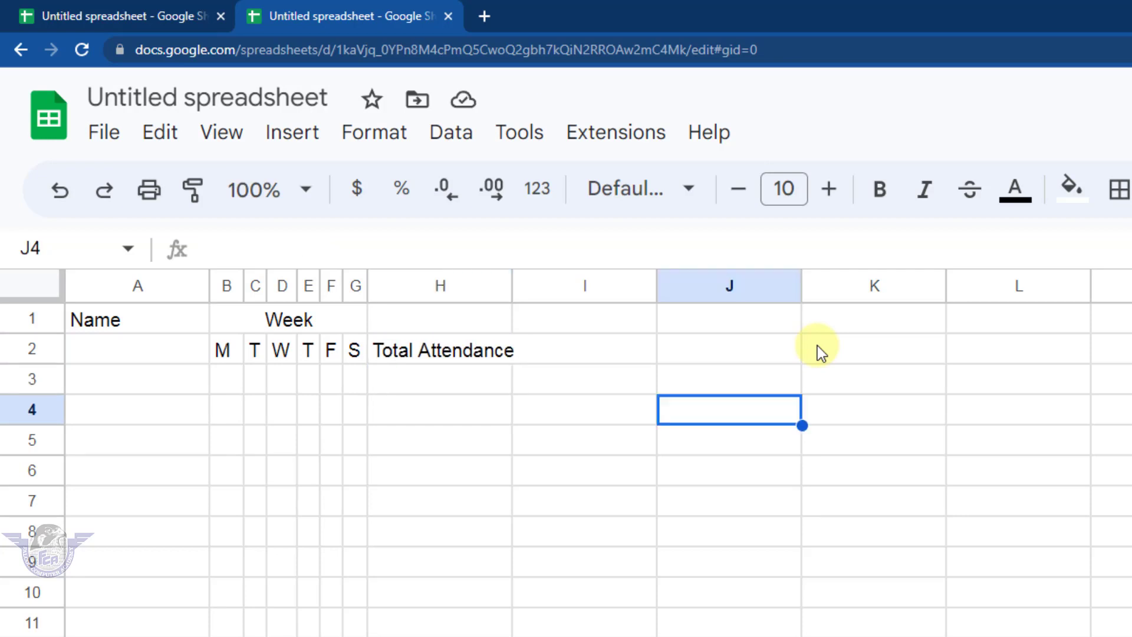
{"action": "left_click", "coordinate": [503, 410]}
{"action": "mouse_move", "coordinate": [509, 287]}
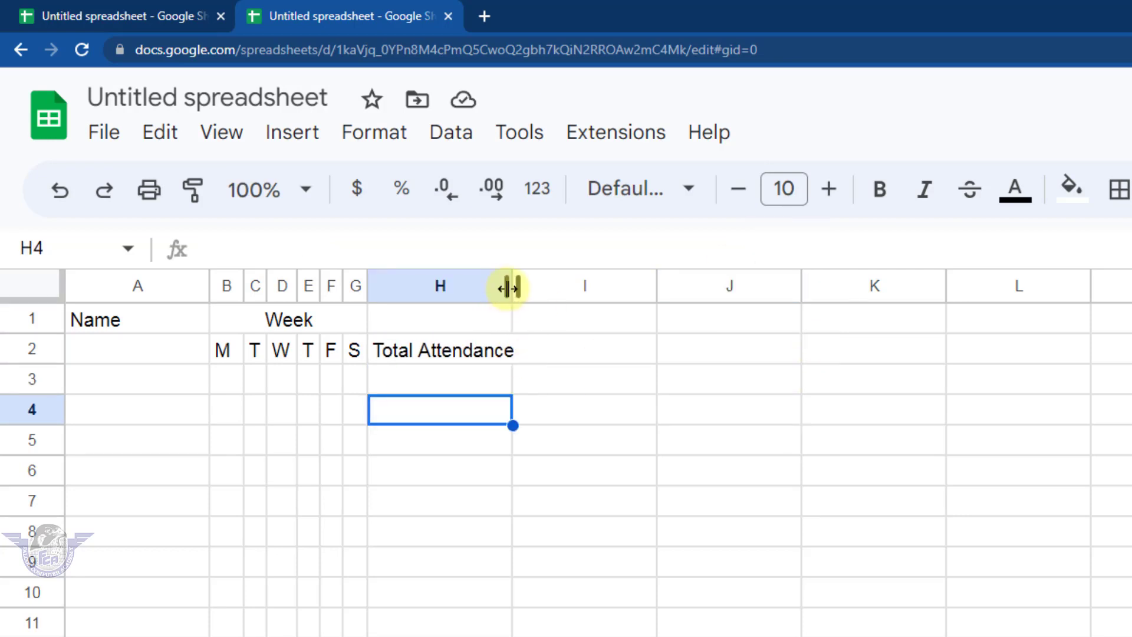
{"action": "left_click_drag", "start_coordinate": [509, 288], "coordinate": [527, 288]}
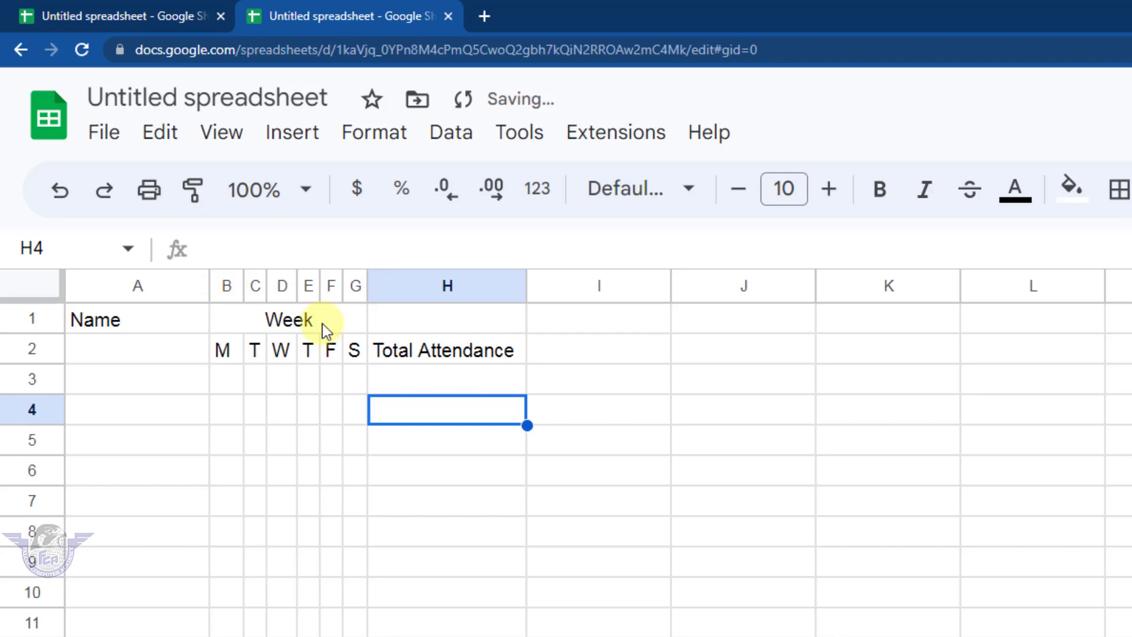
Widen columns B–G to an equal width and centre-align the day letters
{"action": "key", "text": "ctrl+plus"}
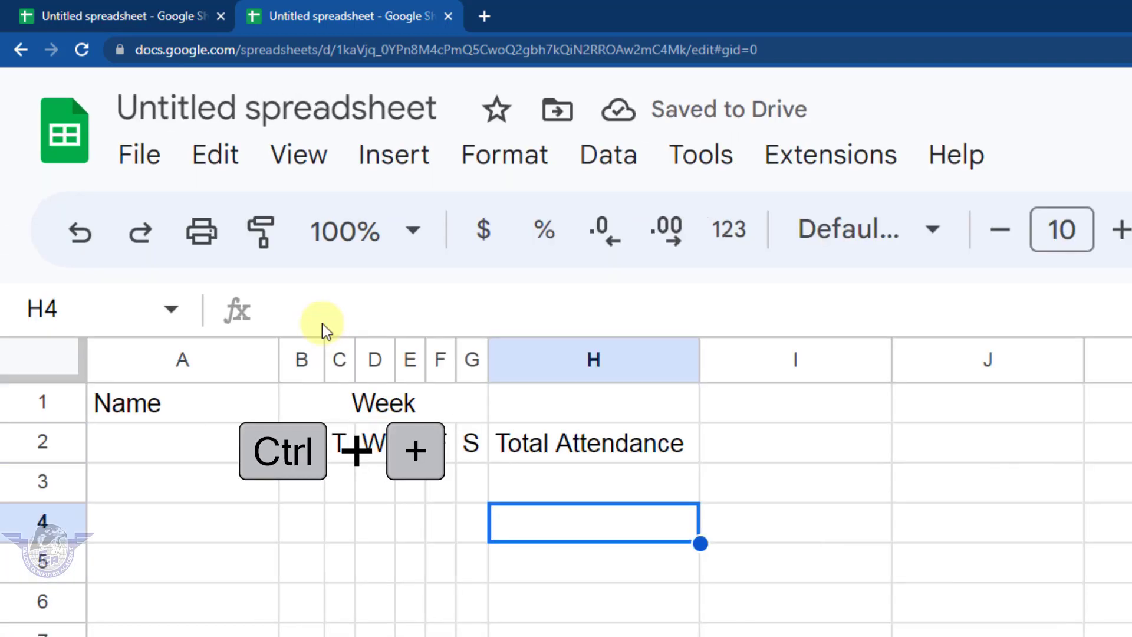
{"action": "left_click", "coordinate": [300, 361]}
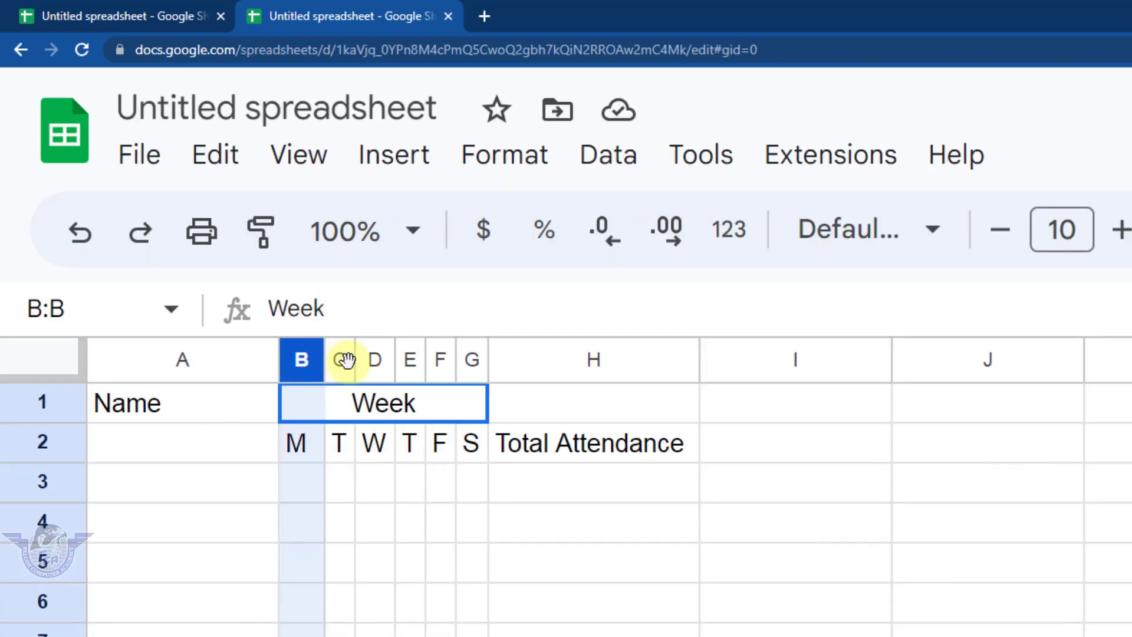
{"action": "left_click_drag", "start_coordinate": [347, 359], "coordinate": [471, 359]}
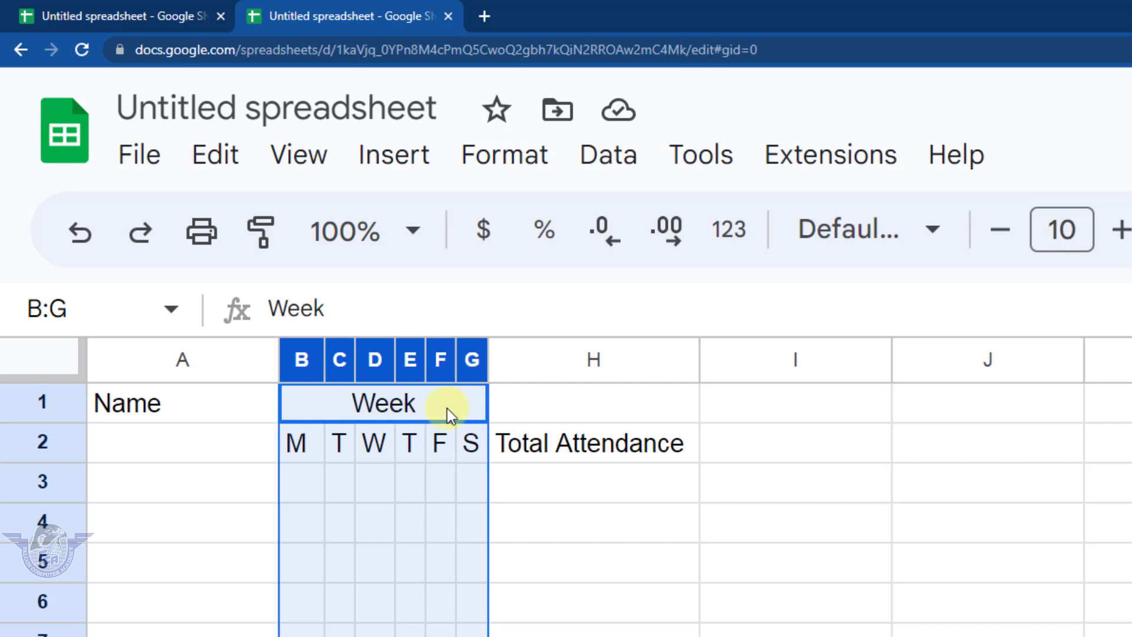
{"action": "left_click_drag", "start_coordinate": [395, 361], "coordinate": [426, 372]}
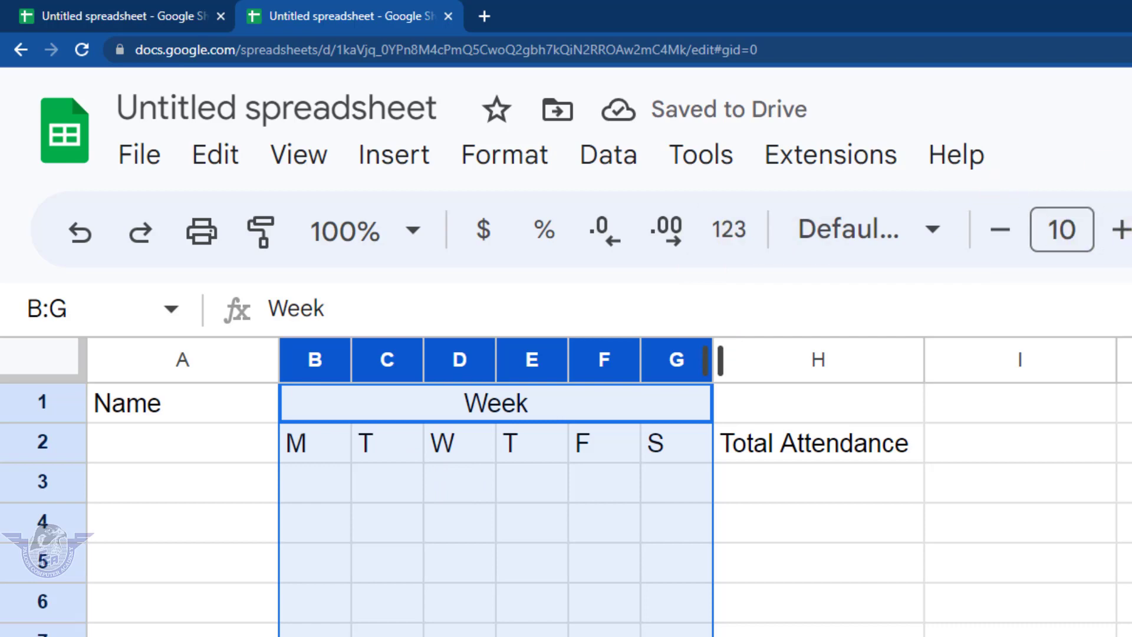
{"action": "left_click", "coordinate": [307, 158]}
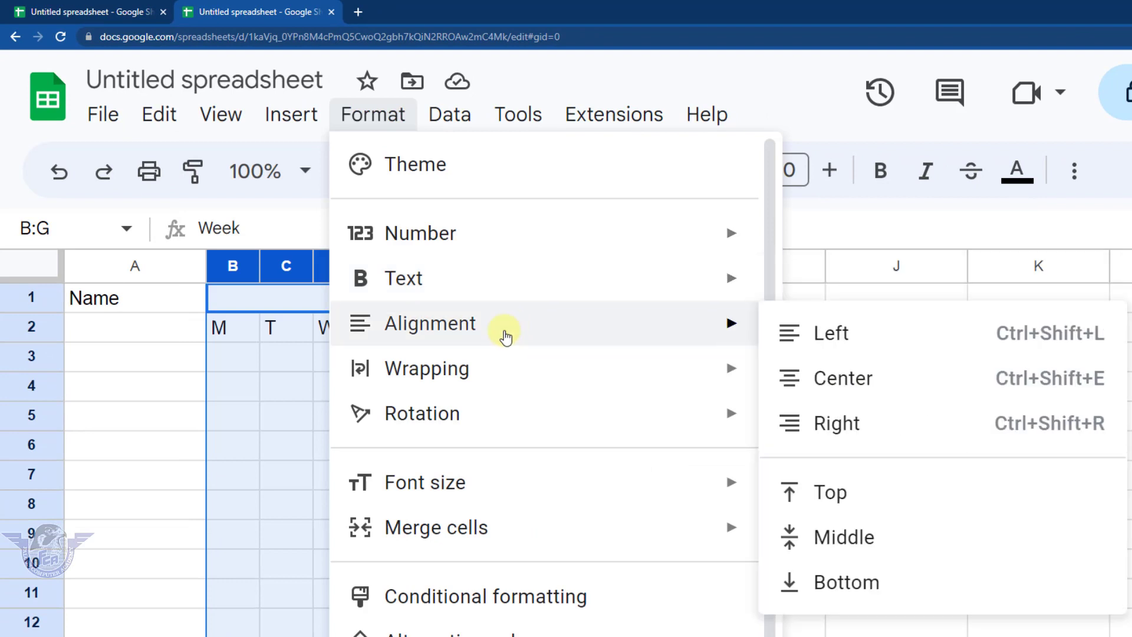
{"action": "mouse_move", "coordinate": [430, 324]}
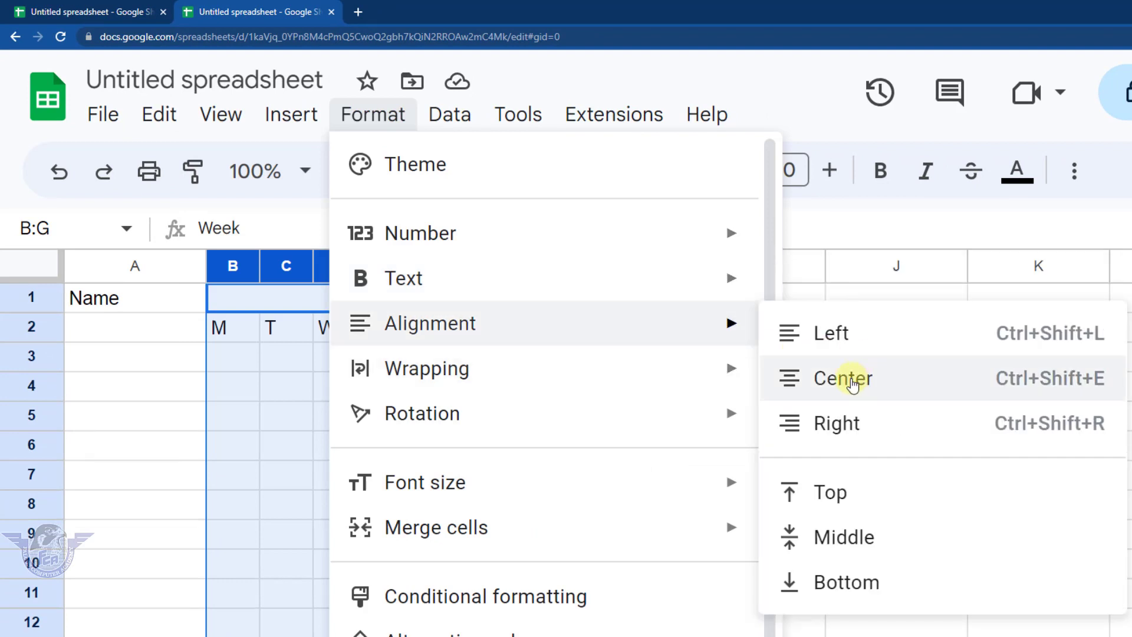
{"action": "left_click", "coordinate": [854, 385]}
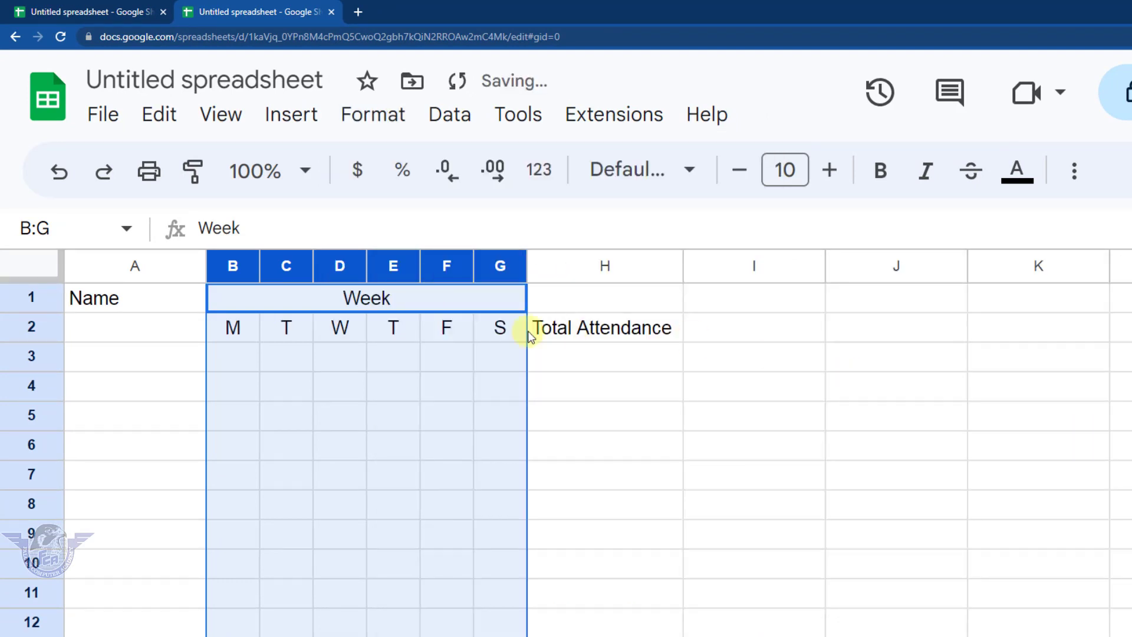
{"action": "left_click", "coordinate": [151, 328]}
{"action": "left_click", "coordinate": [152, 300], "text": "shift"}
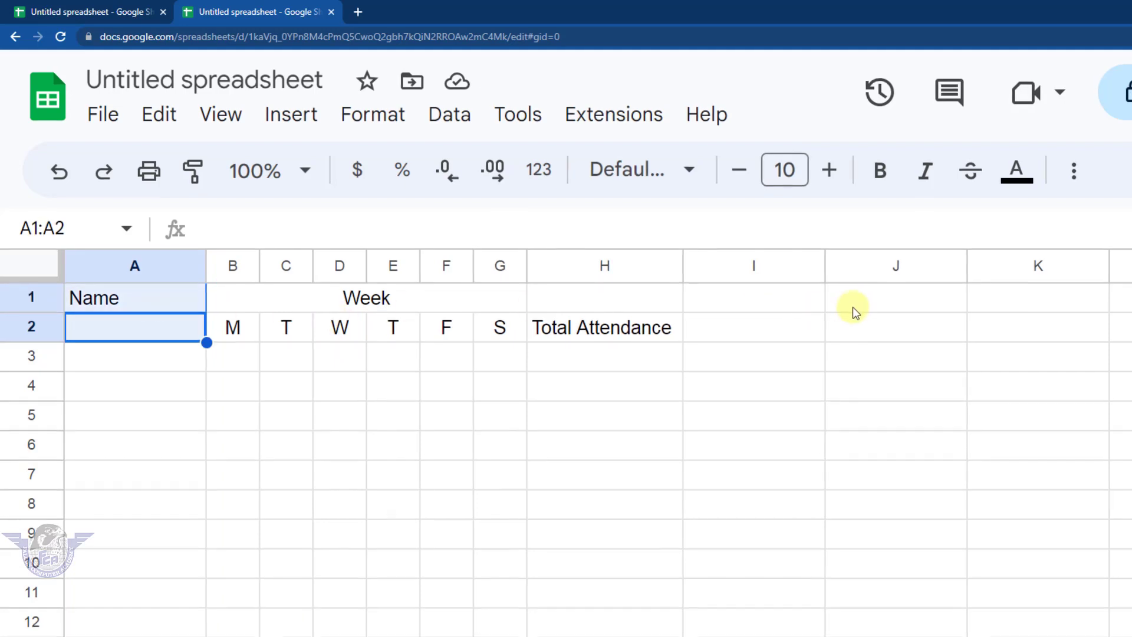
Merge A1:A2 for the Name header and H1:H2 for Total Attendance
{"action": "key", "text": "ctrl+minus"}
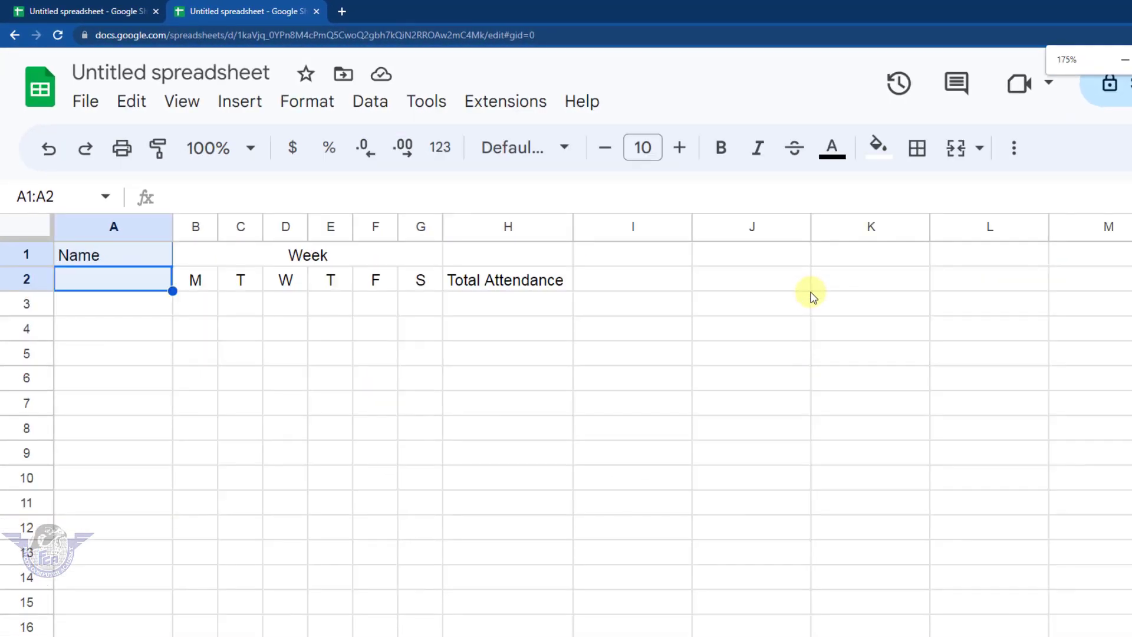
{"action": "left_click", "coordinate": [956, 148]}
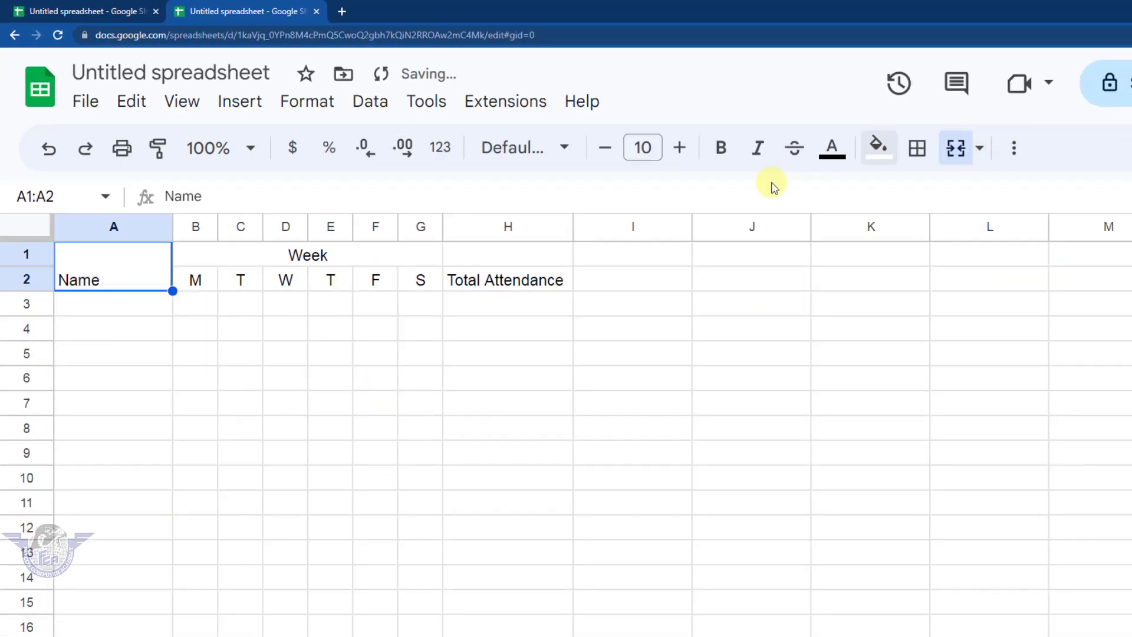
{"action": "left_click_drag", "start_coordinate": [497, 280], "coordinate": [504, 263]}
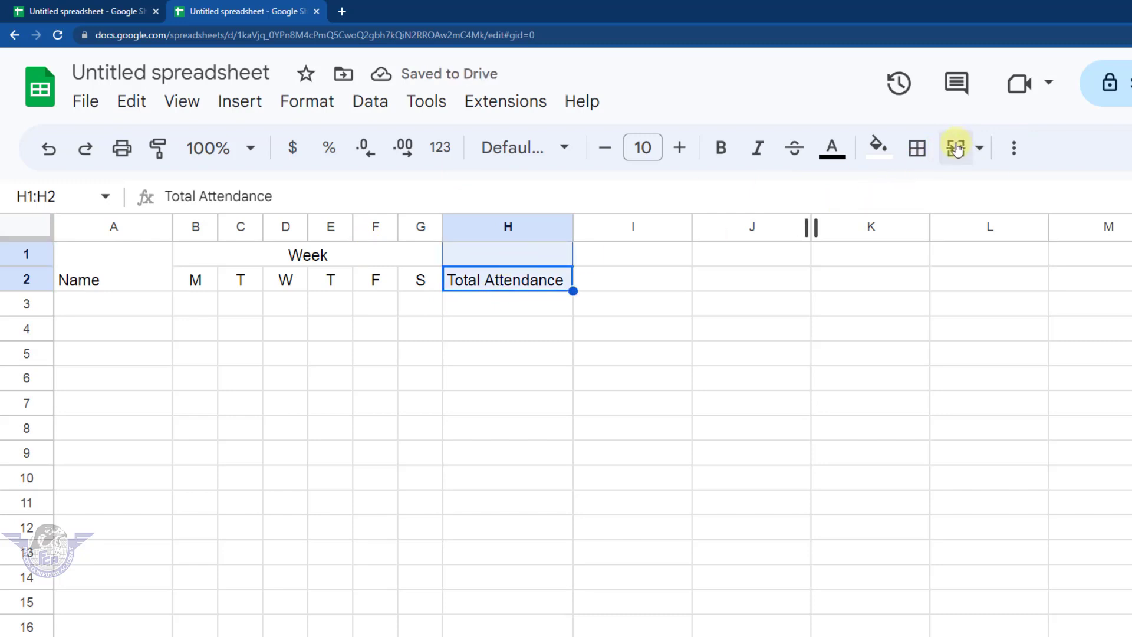
{"action": "left_click", "coordinate": [956, 148]}
{"action": "left_click", "coordinate": [660, 308]}
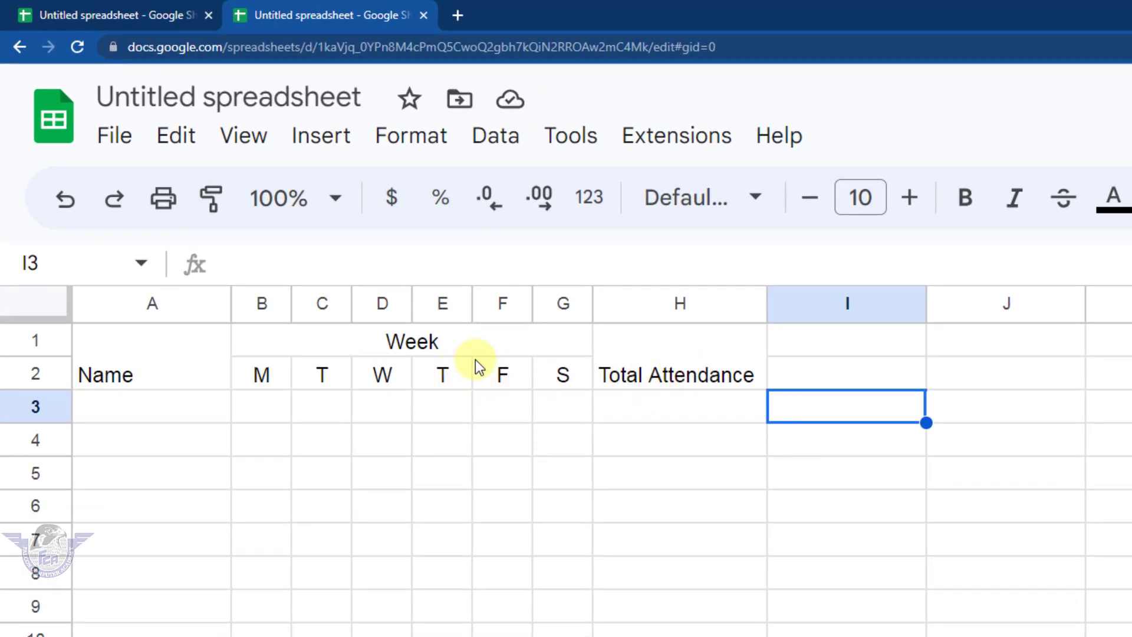
Align the A1:H2 header text to Center horizontally and Middle vertically
{"action": "left_click_drag", "start_coordinate": [175, 362], "coordinate": [668, 378]}
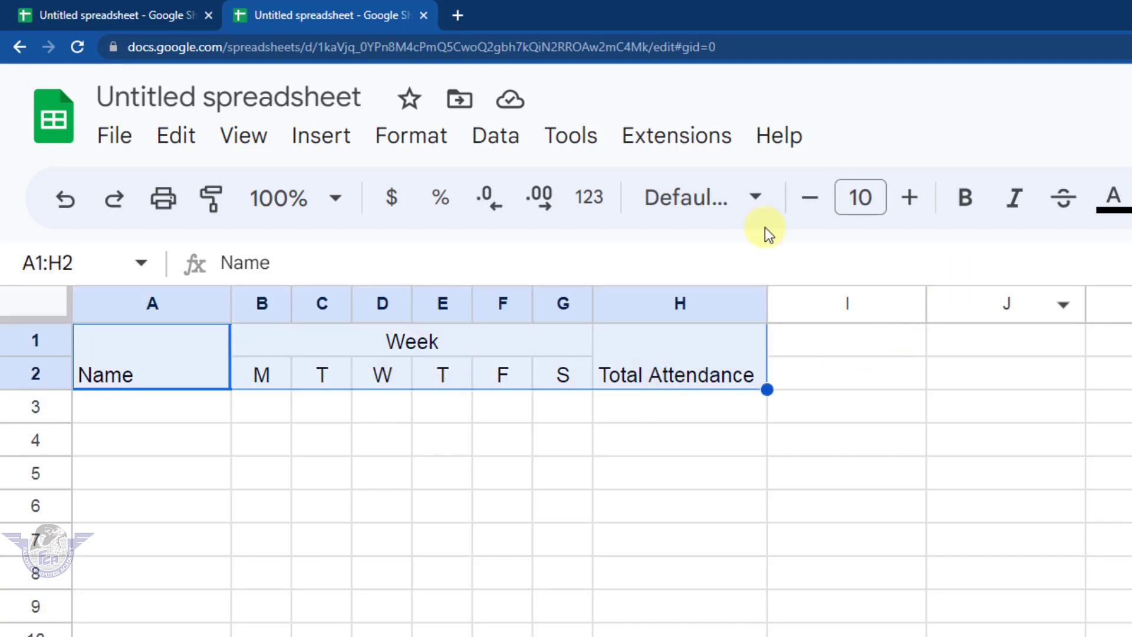
{"action": "left_click", "coordinate": [396, 137]}
{"action": "mouse_move", "coordinate": [476, 366]}
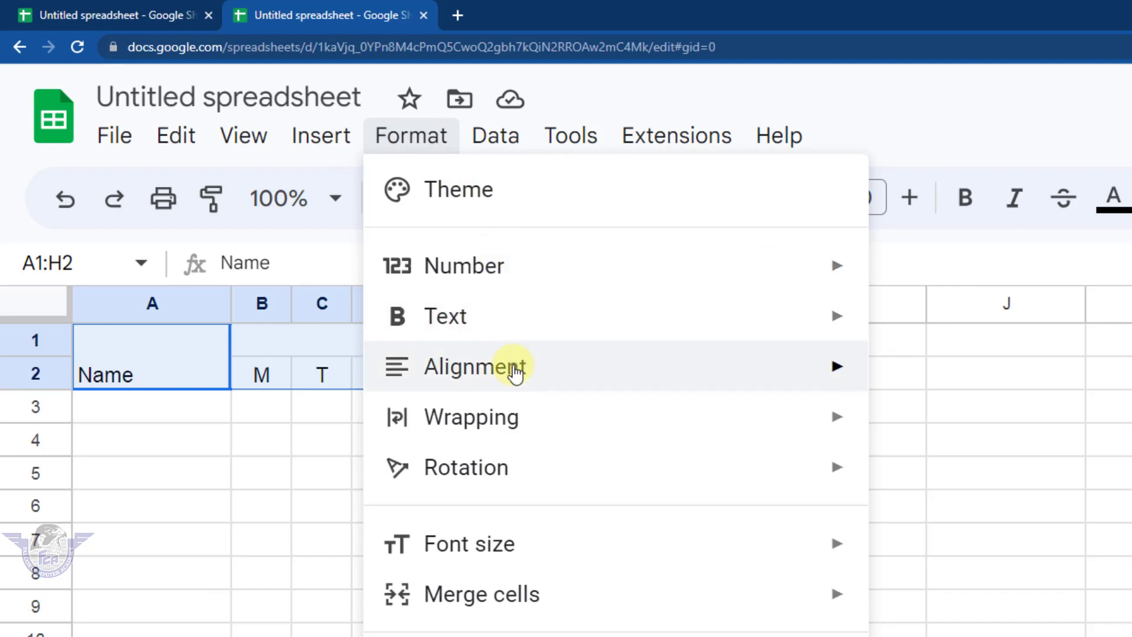
{"action": "left_click", "coordinate": [944, 427]}
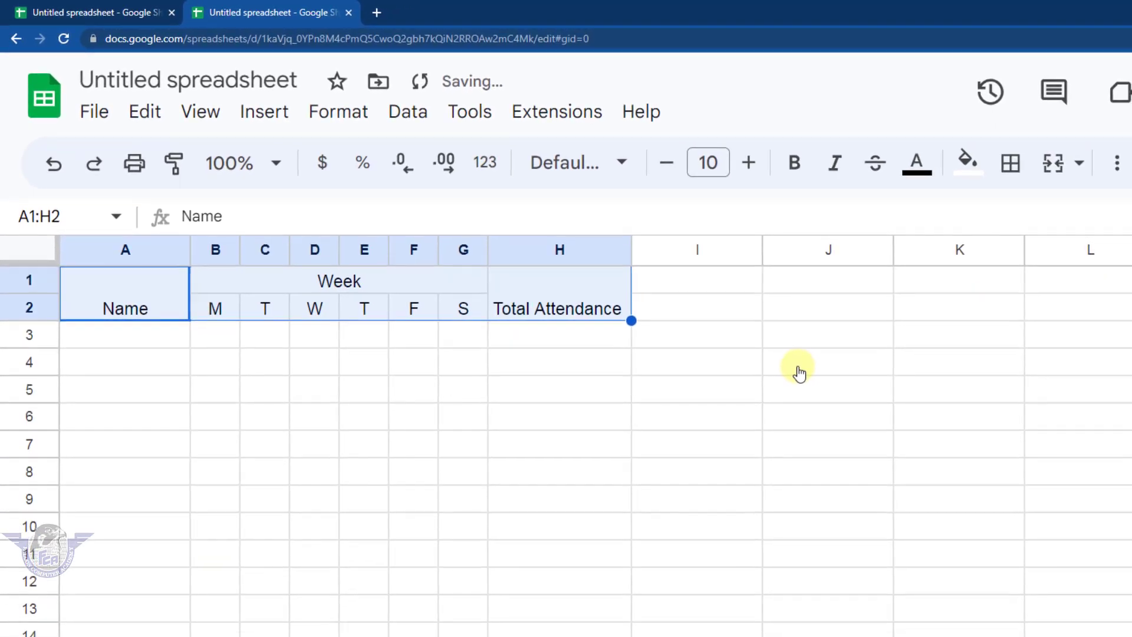
{"action": "left_click", "coordinate": [339, 113]}
{"action": "mouse_move", "coordinate": [390, 302]}
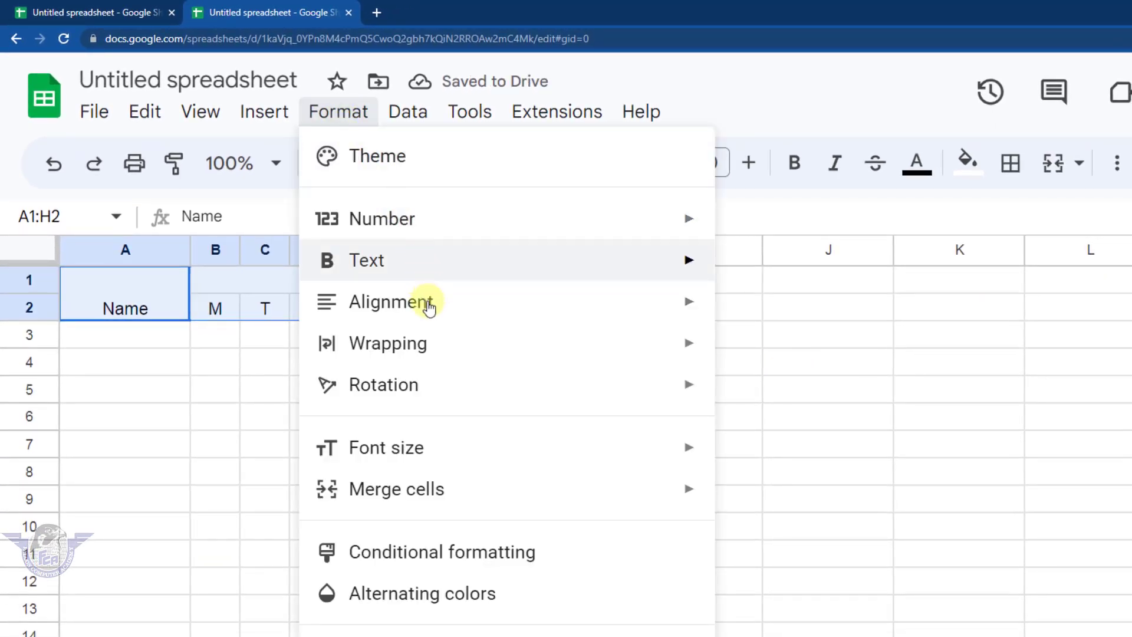
{"action": "left_click", "coordinate": [796, 497]}
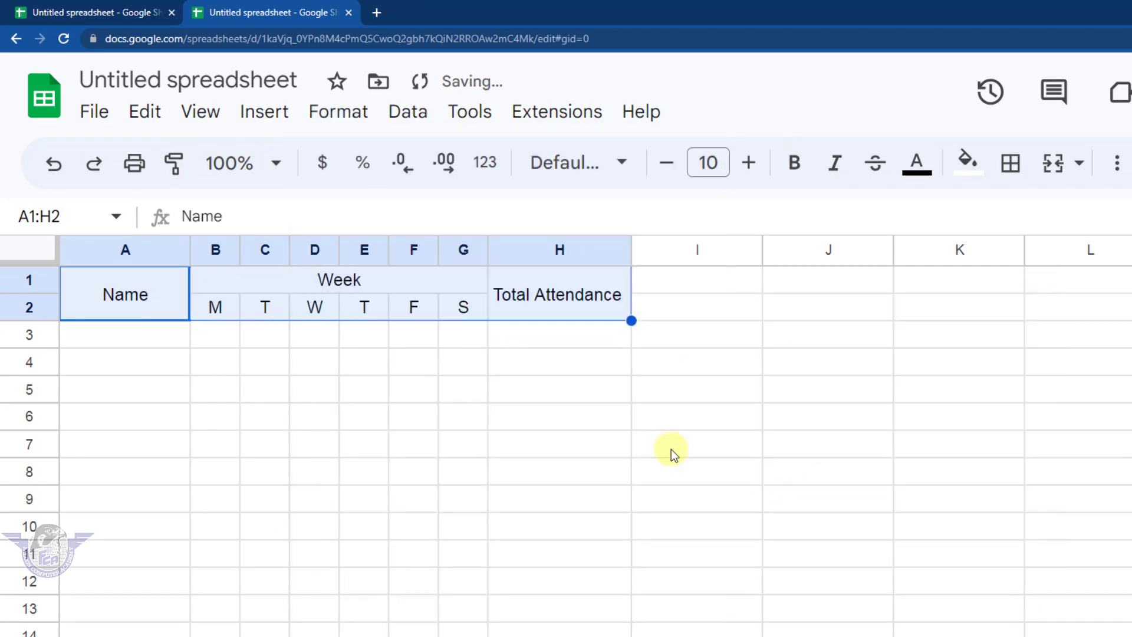
{"action": "left_click", "coordinate": [581, 417]}
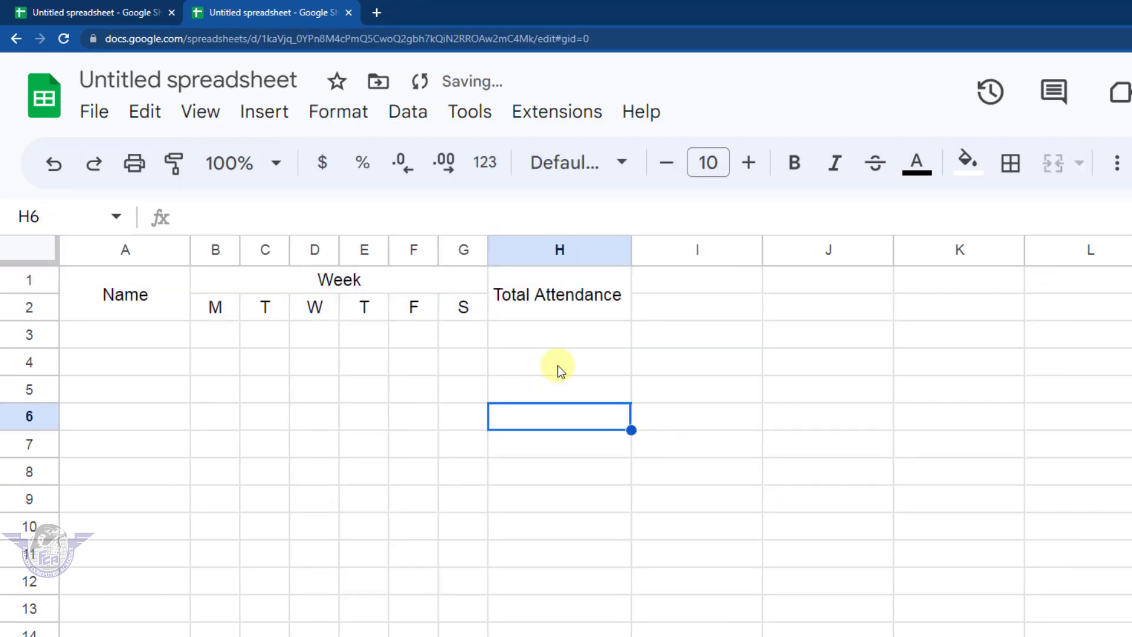
{"action": "left_click", "coordinate": [168, 335]}
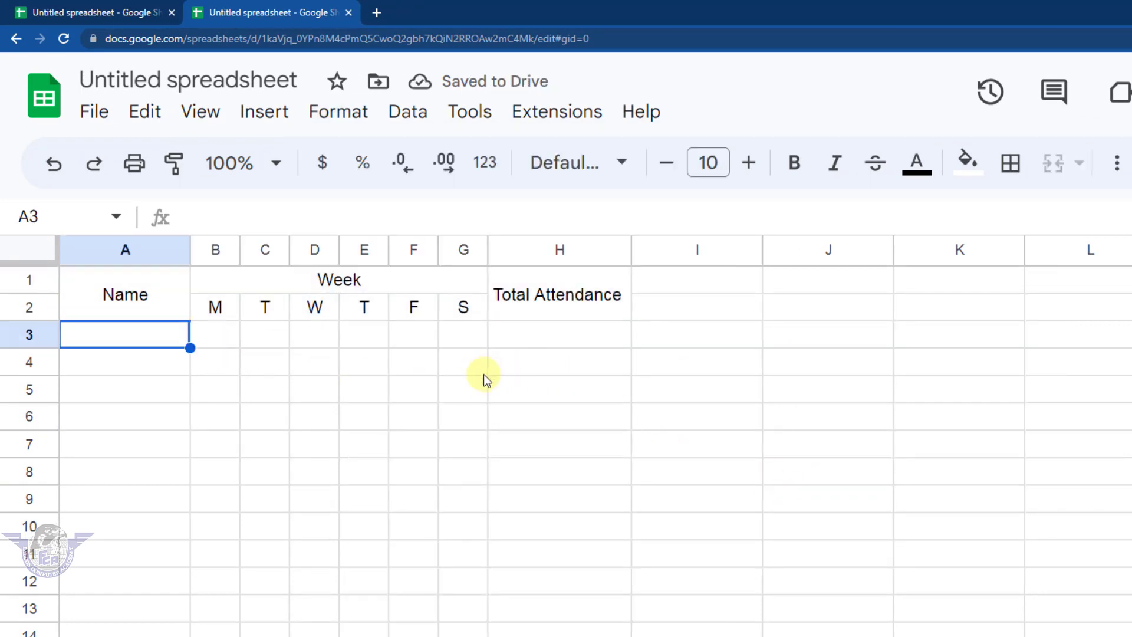
Apply All borders to the table range A1:H14
{"action": "mouse_move", "coordinate": [147, 298]}
{"action": "left_mouse_down"}
{"action": "mouse_move", "coordinate": [541, 542]}
{"action": "mouse_move", "coordinate": [534, 625]}
{"action": "left_mouse_up"}
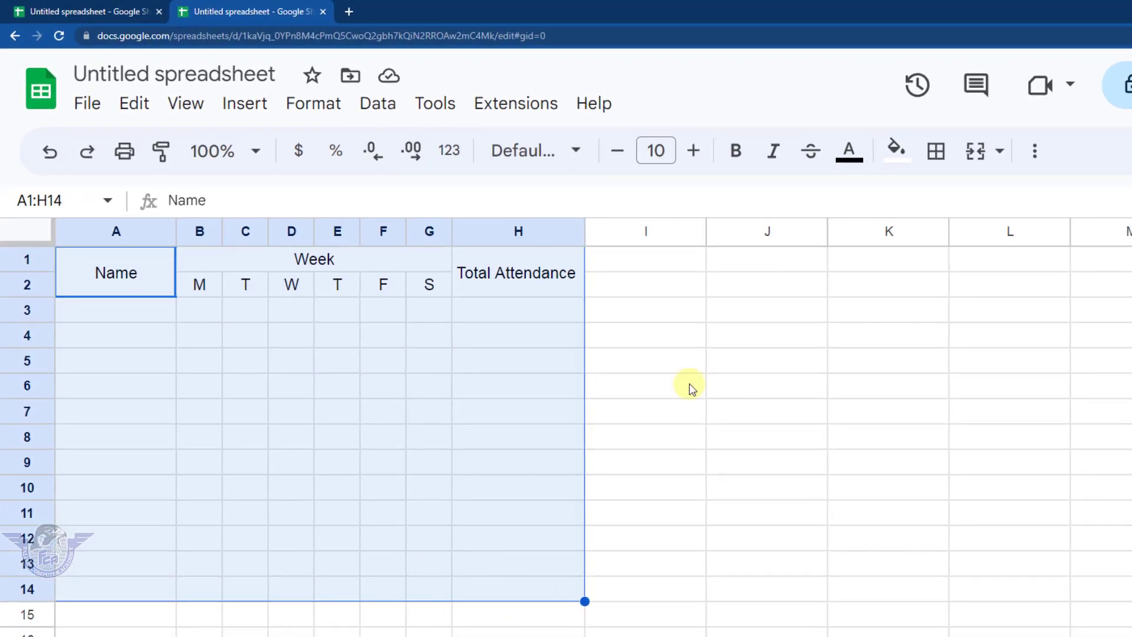
{"action": "left_click", "coordinate": [936, 151]}
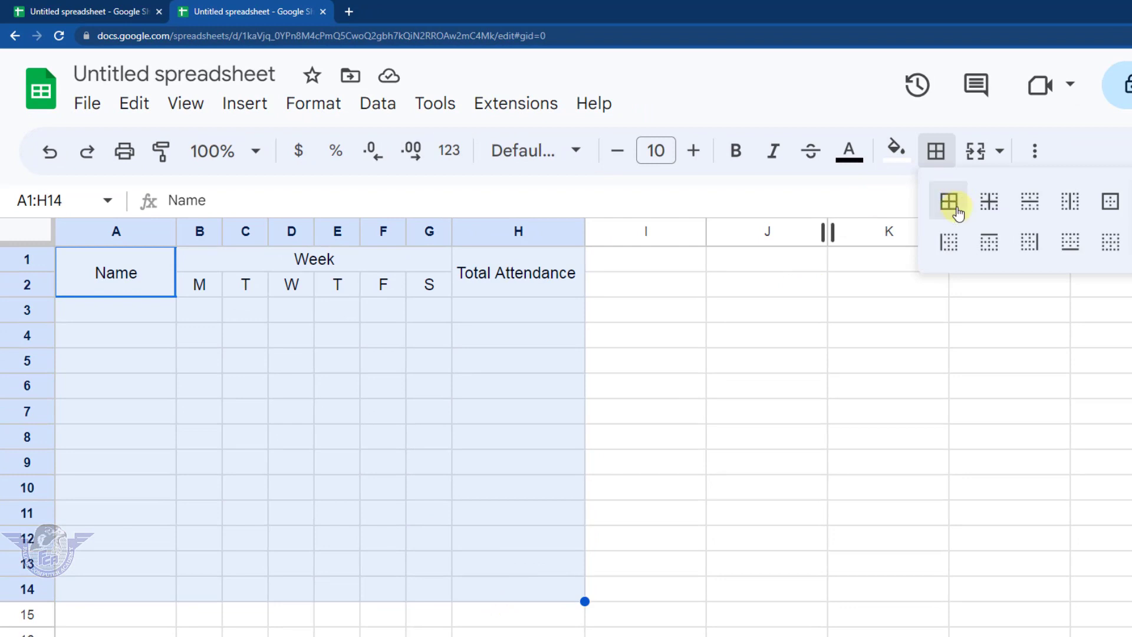
{"action": "left_click", "coordinate": [950, 202]}
{"action": "left_click", "coordinate": [243, 388]}
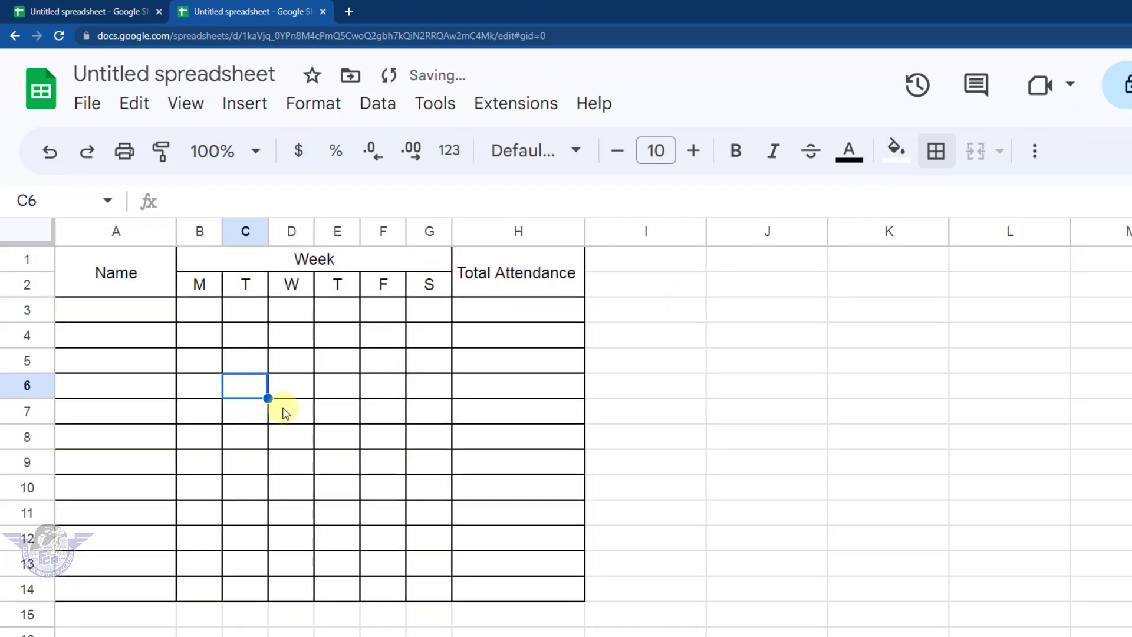
{"action": "left_click", "coordinate": [197, 312]}
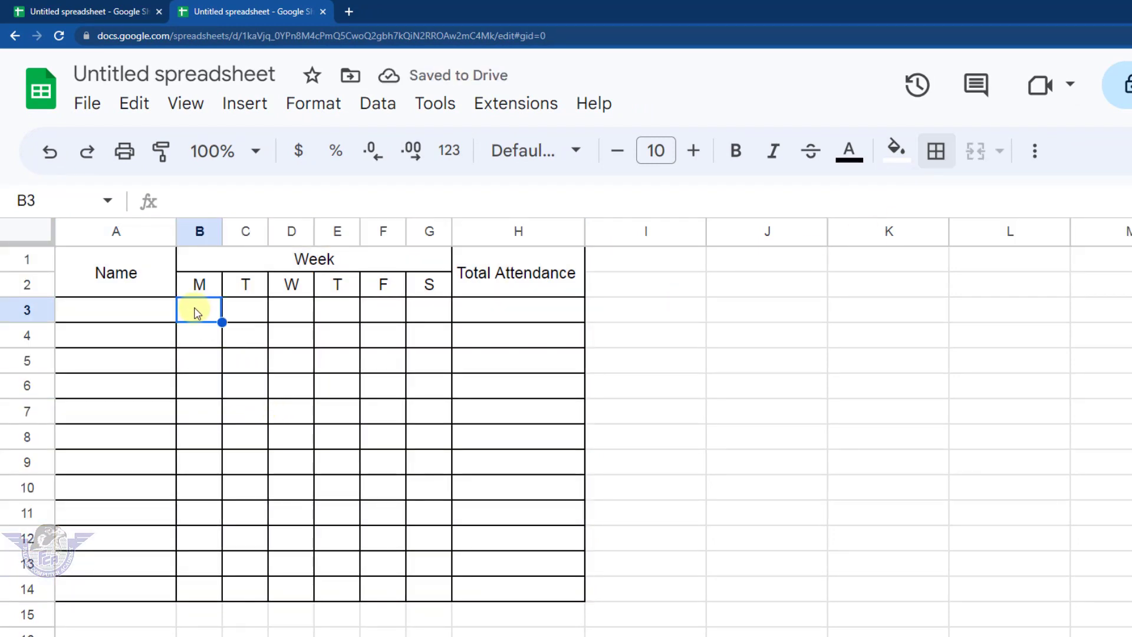
Insert unticked checkboxes into every day cell from B3 to G14
{"action": "mouse_move", "coordinate": [196, 312]}
{"action": "left_mouse_down"}
{"action": "mouse_move", "coordinate": [429, 491]}
{"action": "mouse_move", "coordinate": [420, 589]}
{"action": "left_mouse_up"}
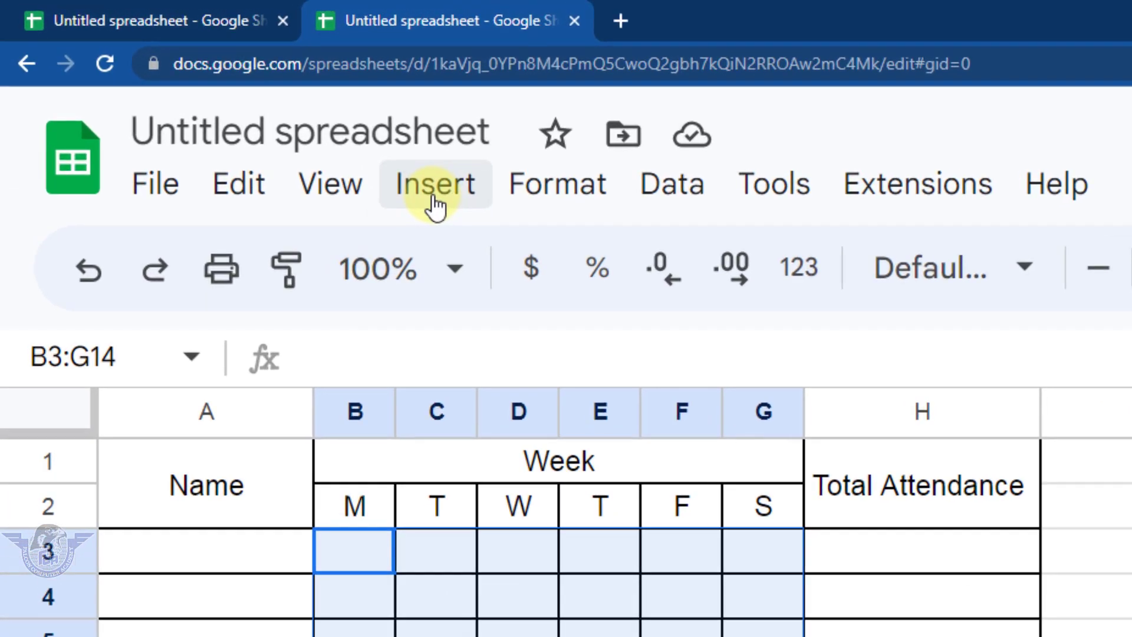
{"action": "left_click", "coordinate": [376, 160]}
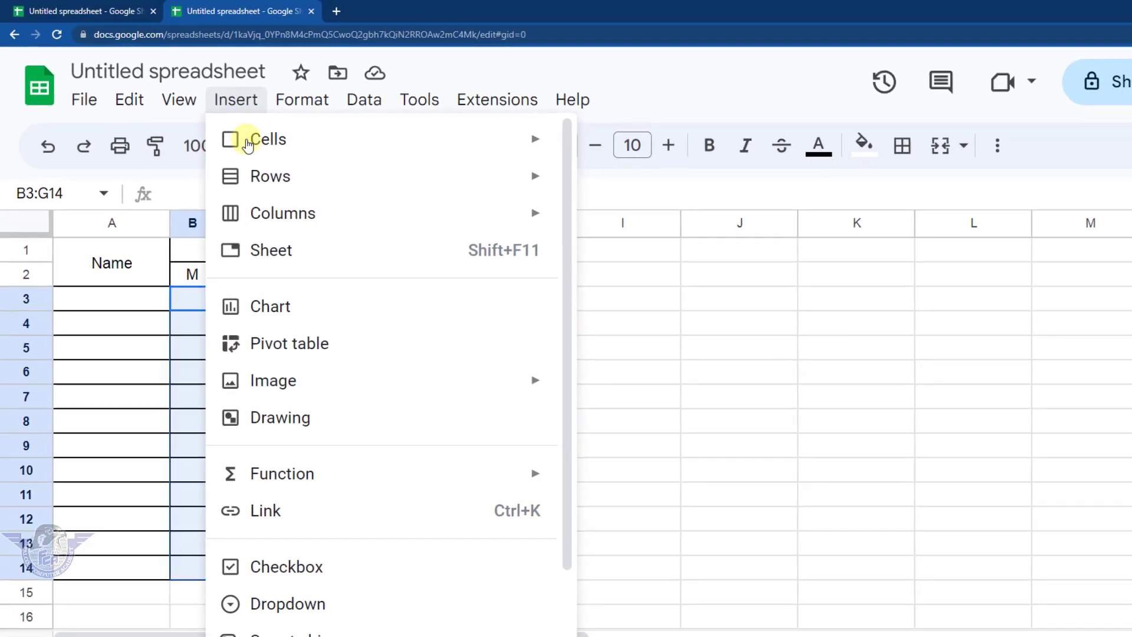
{"action": "left_click", "coordinate": [307, 575]}
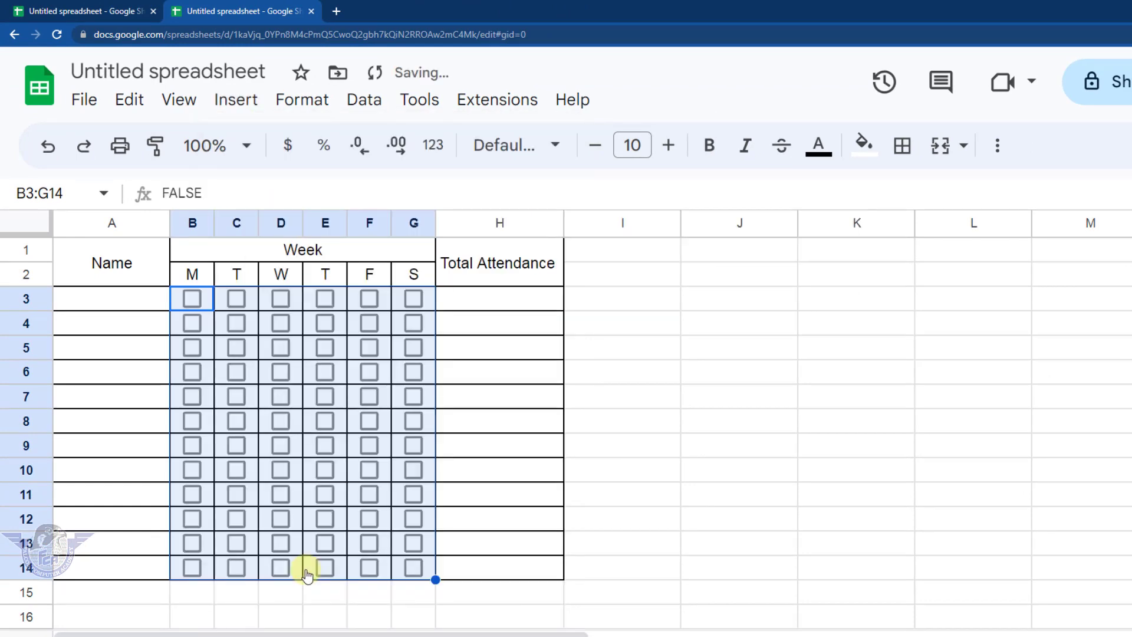
{"action": "left_click", "coordinate": [489, 499]}
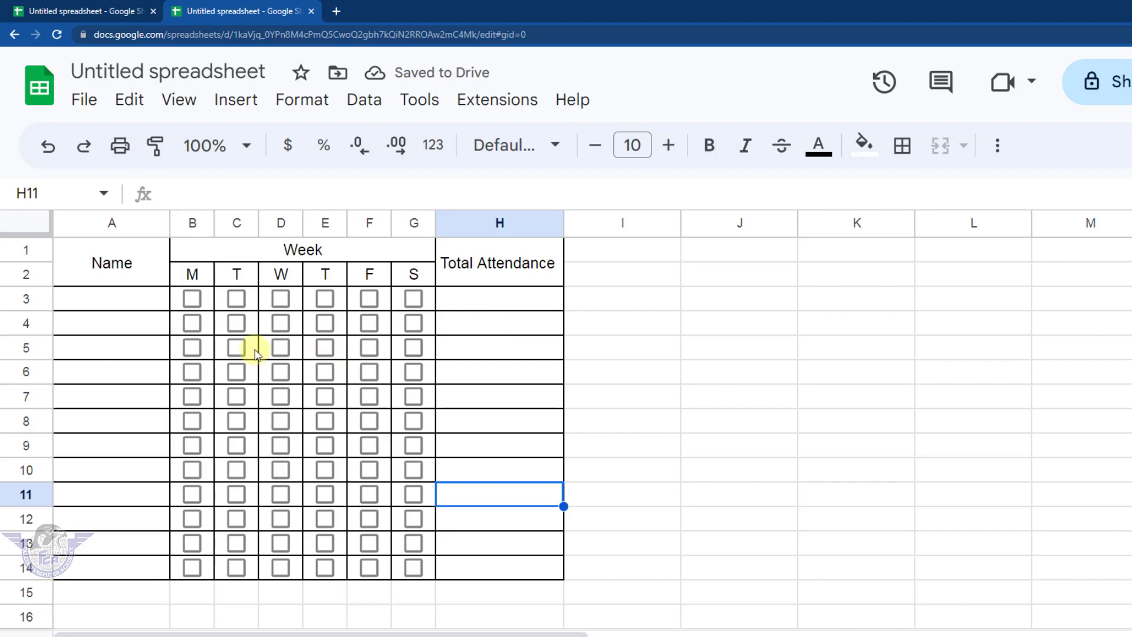
Enter the first five student names down column A, in cells A3 through A7
{"action": "left_click", "coordinate": [131, 302]}
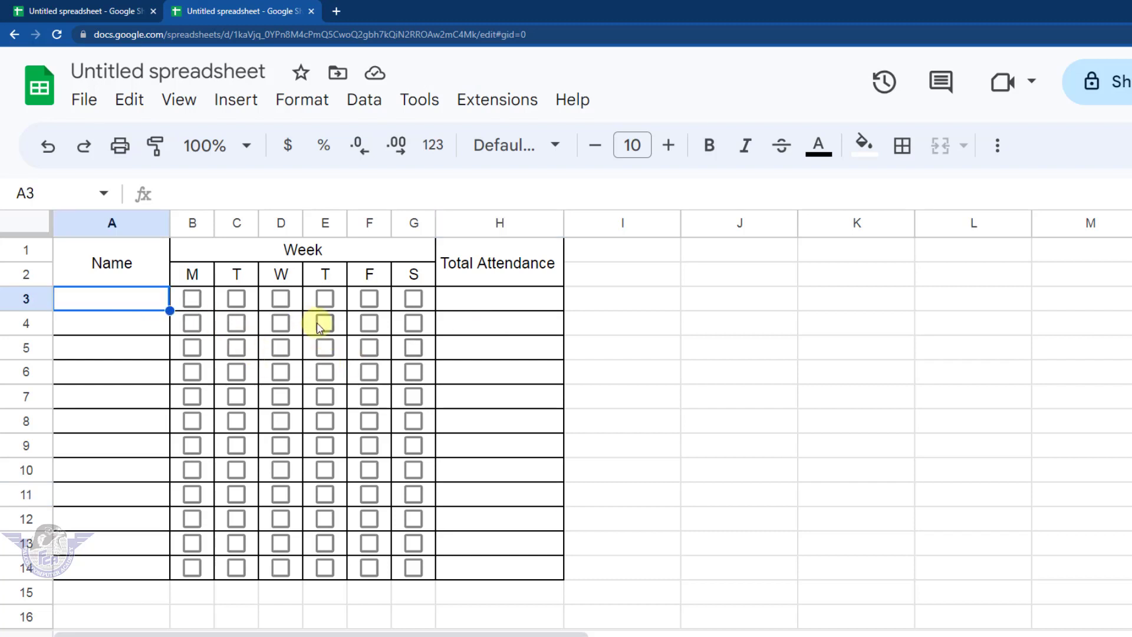
{"action": "type", "text": "aLi rA"}
{"action": "key", "text": "BackSpace"}
{"action": "key", "text": "BackSpace"}
{"action": "key", "text": "BackSpace"}
{"action": "key", "text": "BackSpace"}
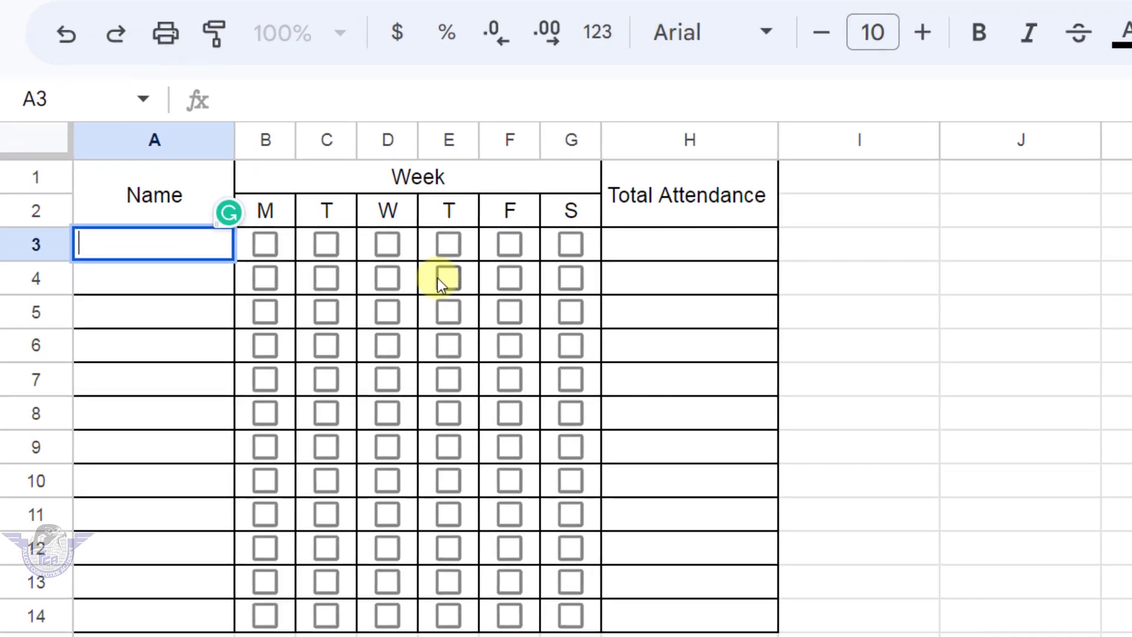
{"action": "type", "text": "Raza"}
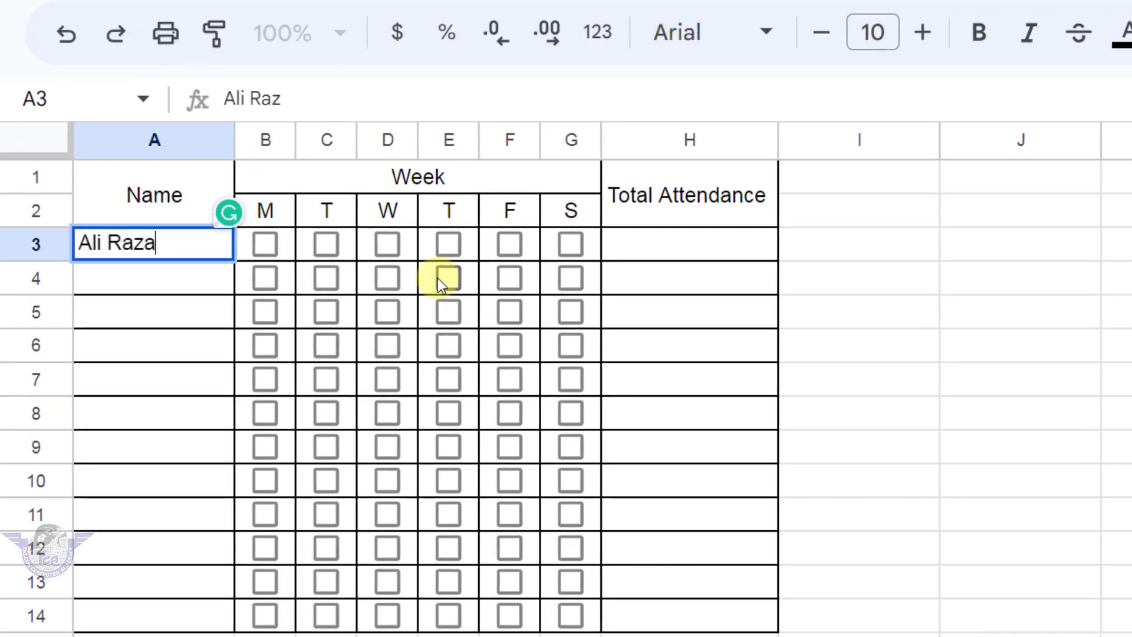
{"action": "key", "text": "Return"}
{"action": "type", "text": "Rashid Ali"}
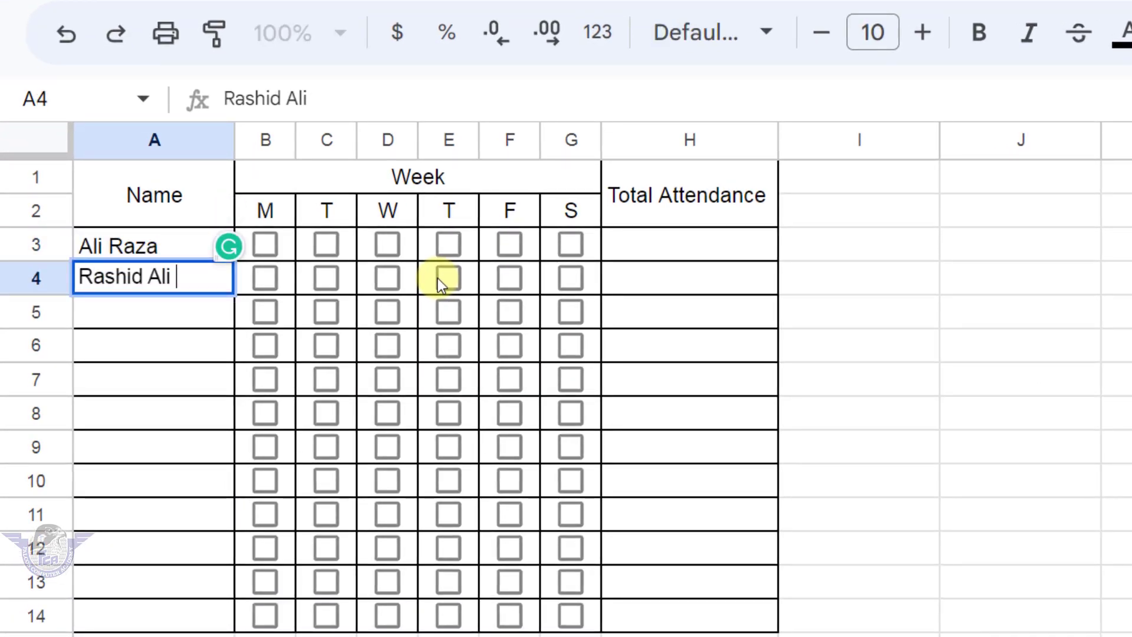
{"action": "key", "text": "Return"}
{"action": "type", "text": "Majida"}
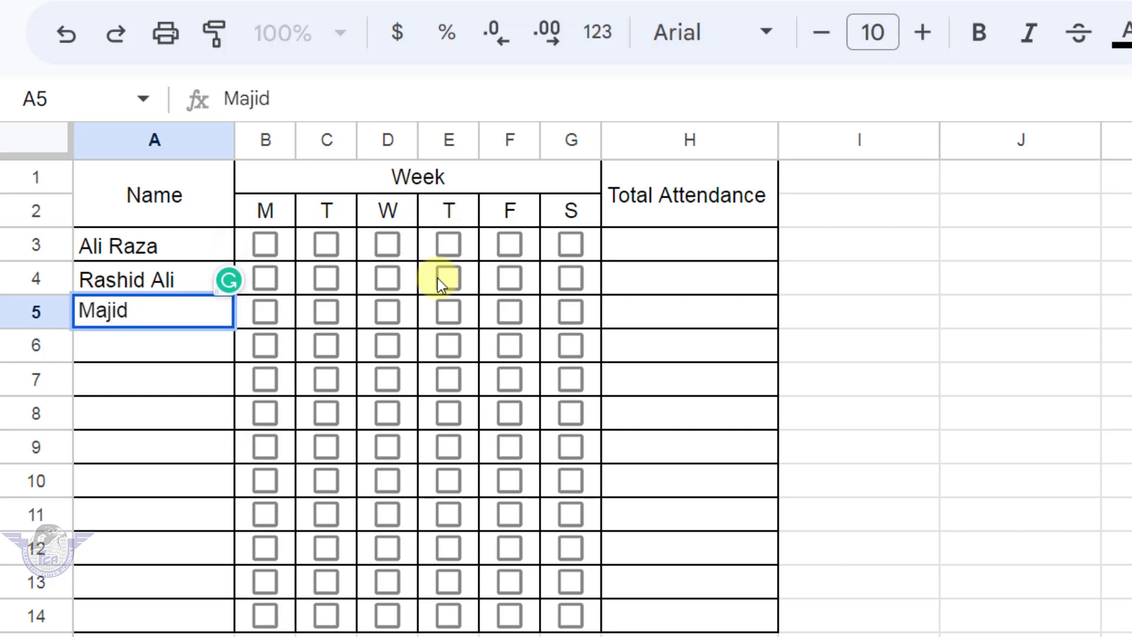
{"action": "type", "text": "Ali"}
{"action": "key", "text": "Return"}
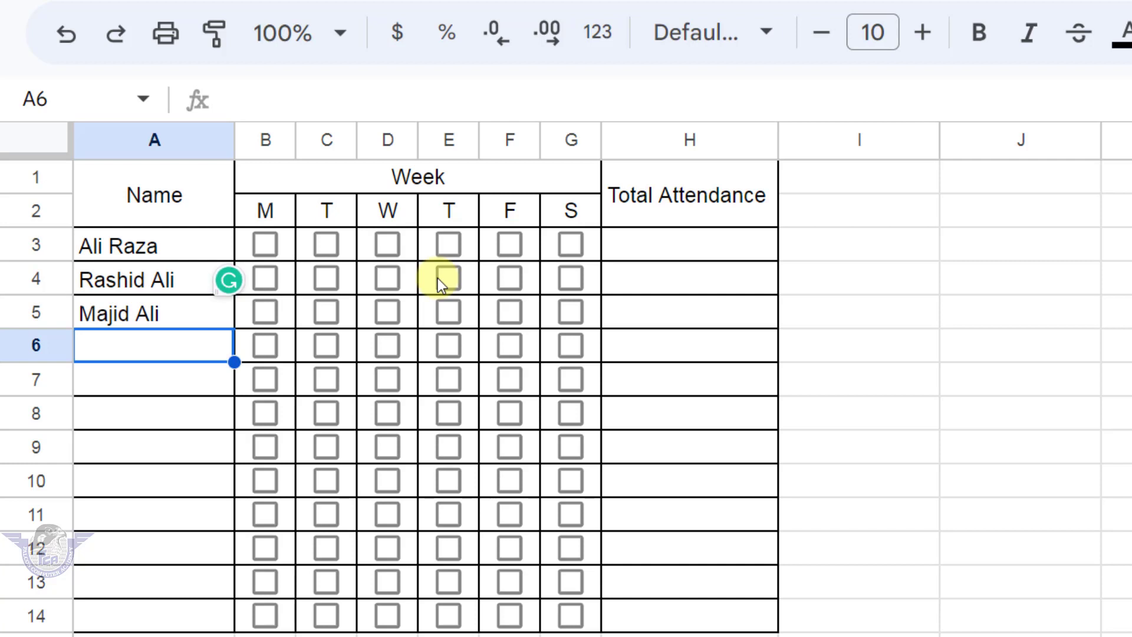
{"action": "type", "text": "Karan Kumar"}
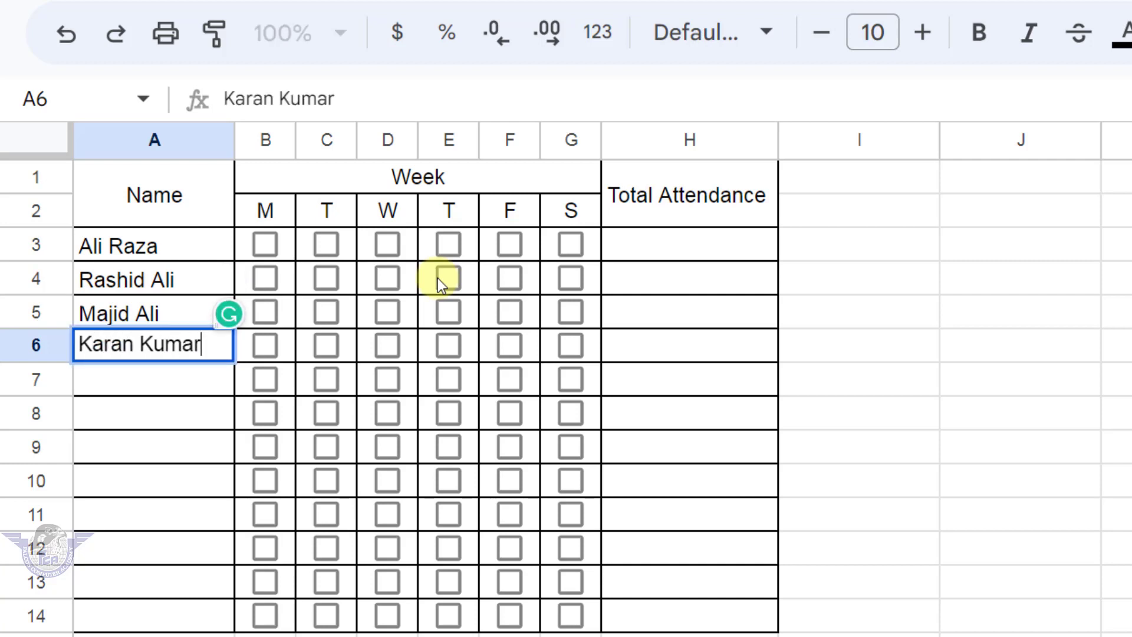
{"action": "key", "text": "Return"}
{"action": "type", "text": "Rashid "}
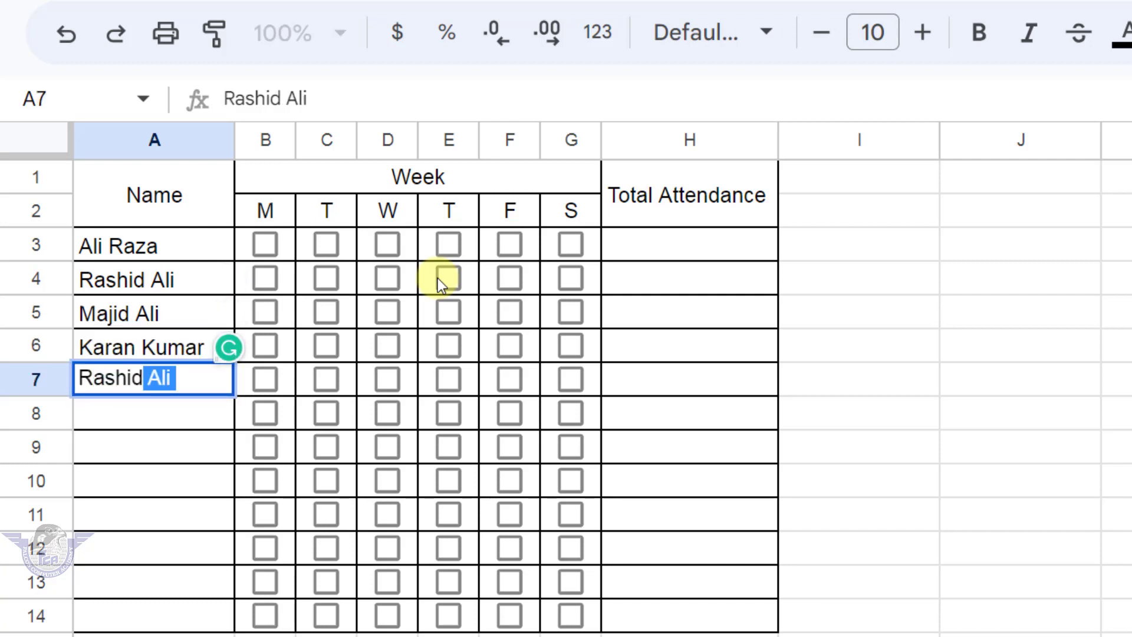
{"action": "type", "text": "Umair"}
{"action": "key", "text": "Return"}
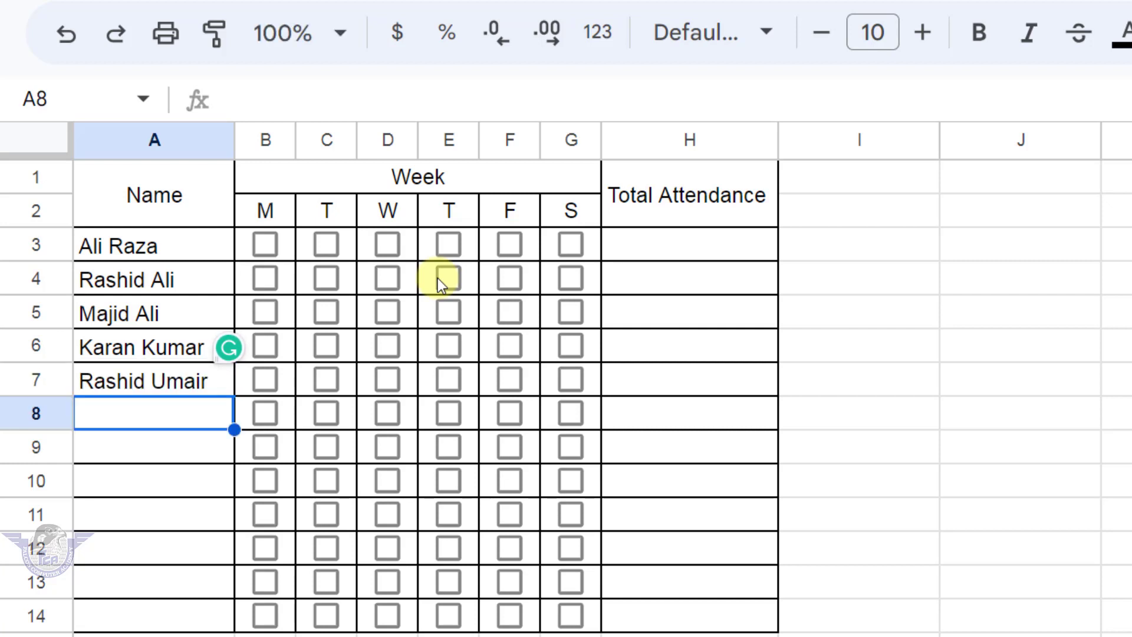
Enter the remaining four student names in cells A8 through A11
{"action": "type", "text": "Nadeem"}
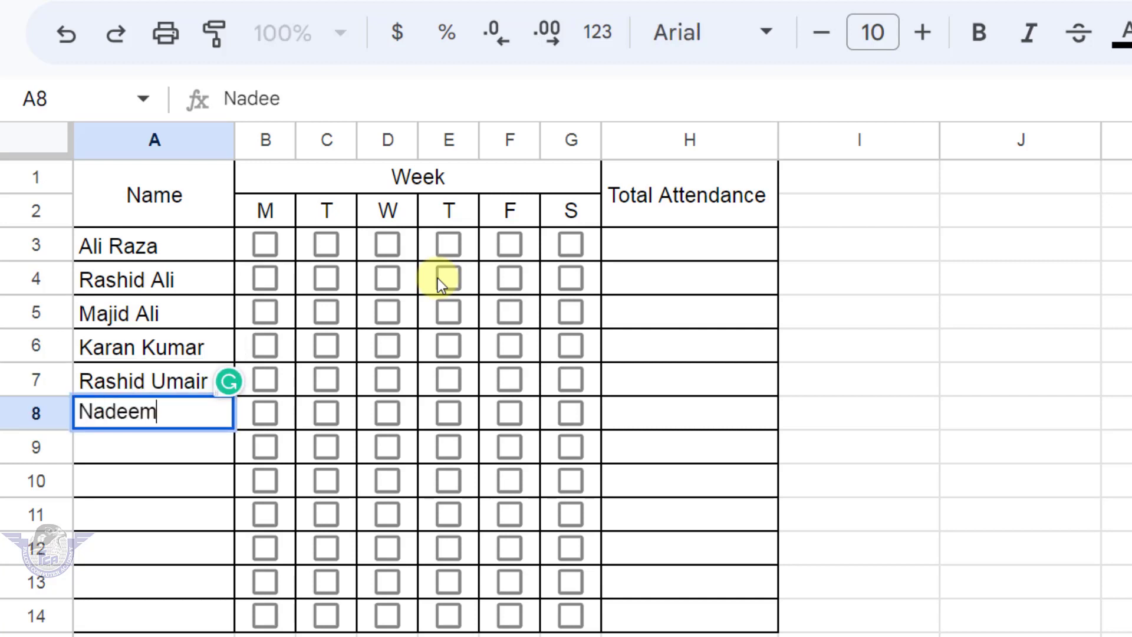
{"action": "key", "text": "Return"}
{"action": "type", "text": "Vijay"}
{"action": "key", "text": "Return"}
{"action": "type", "text": "S"}
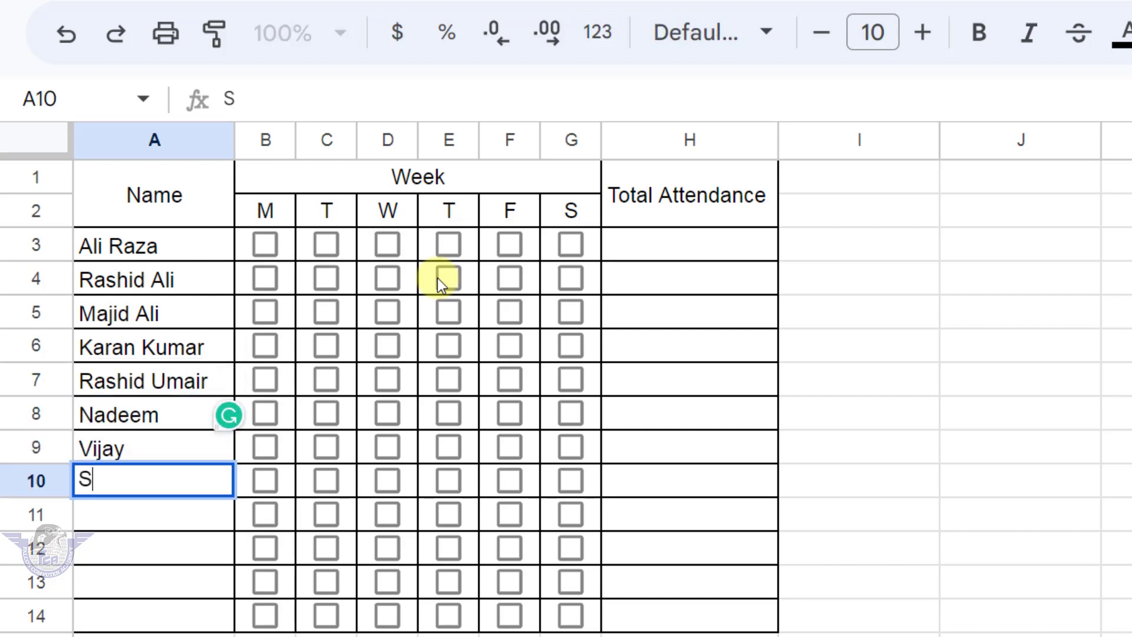
{"action": "type", "text": "anjay"}
{"action": "key", "text": "Return"}
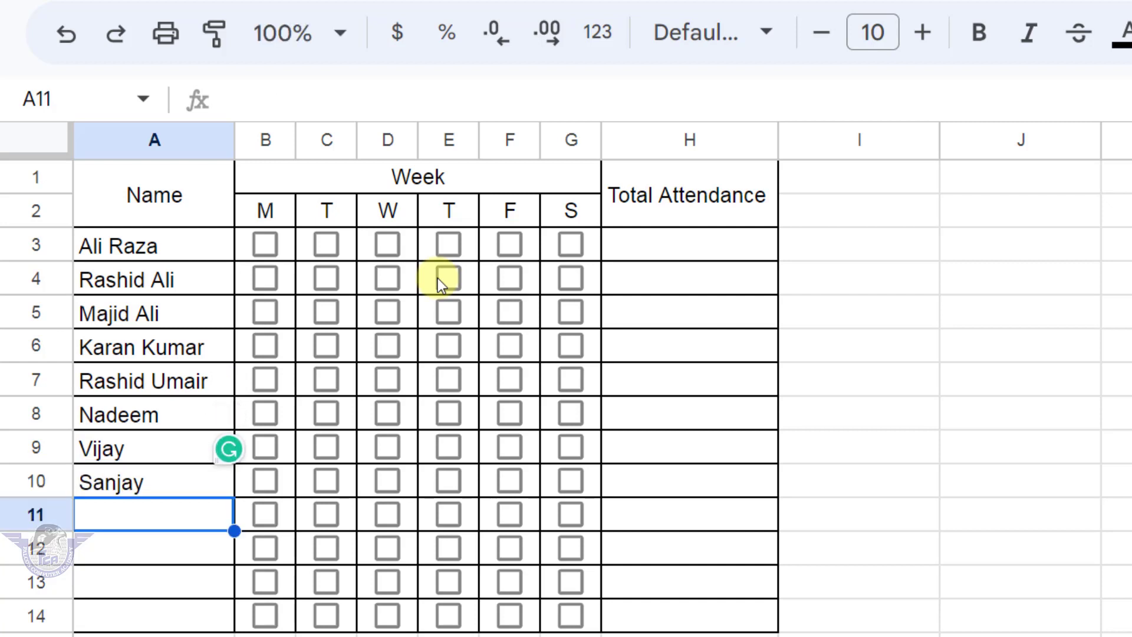
{"action": "type", "text": "Vicky"}
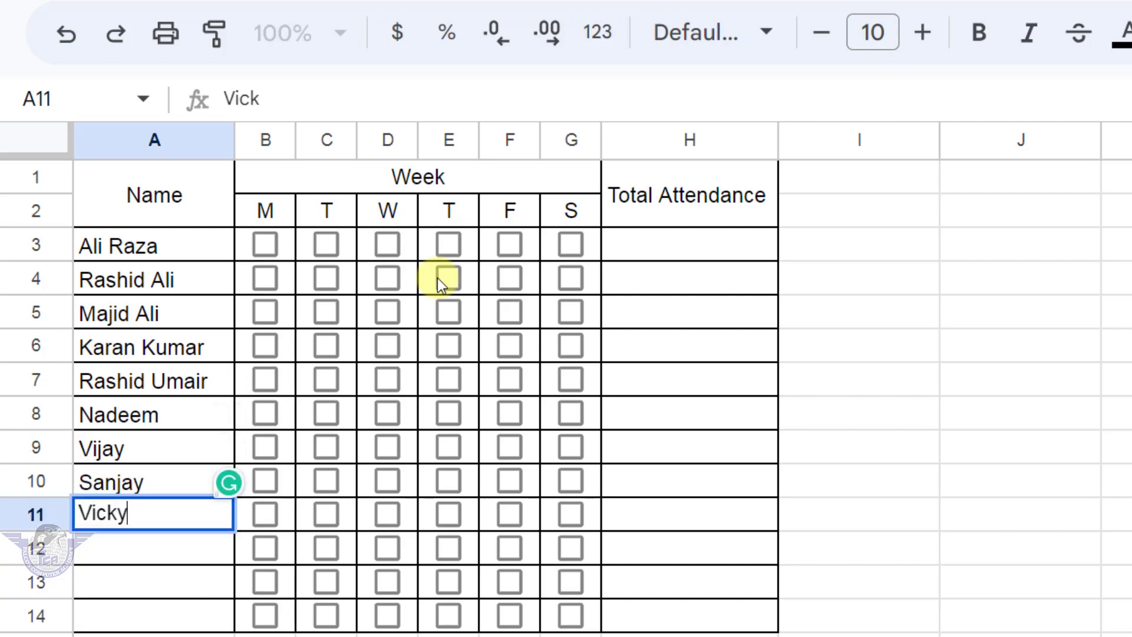
{"action": "key", "text": "Return"}
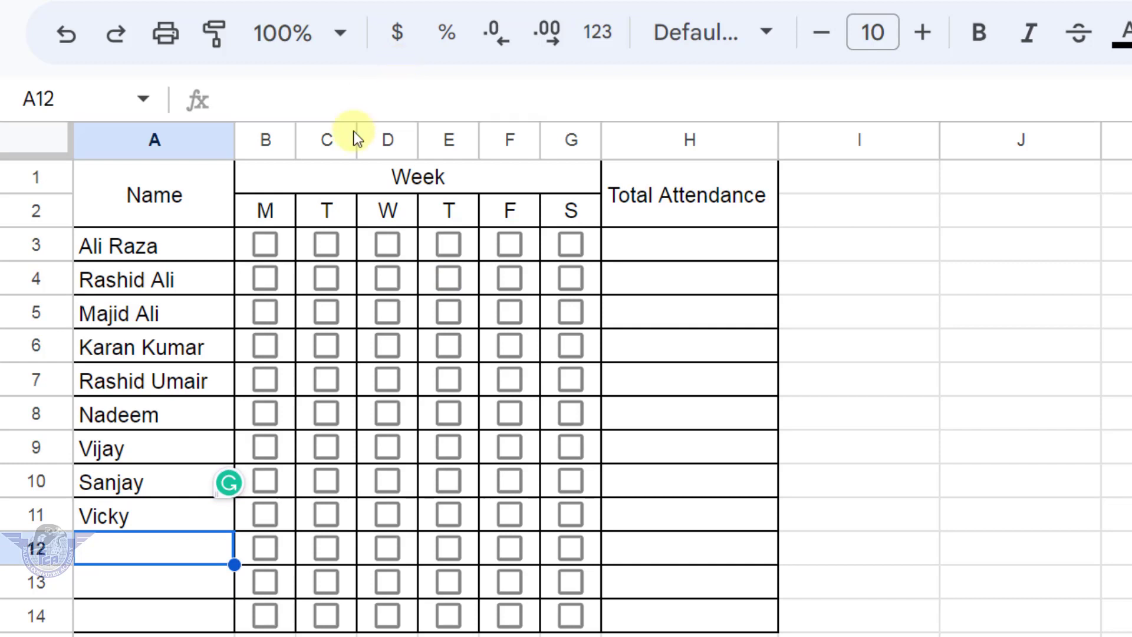
Tick the first student's Monday to Friday boxes (B3:F3), leaving Saturday unticked
{"action": "left_click", "coordinate": [267, 245]}
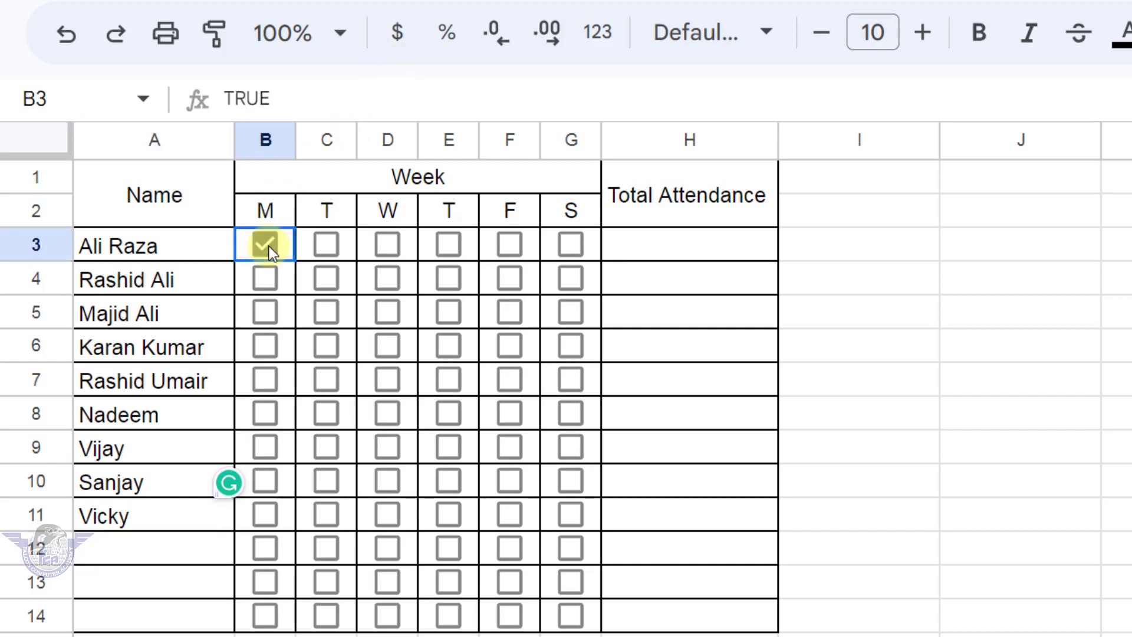
{"action": "left_click", "coordinate": [330, 248]}
{"action": "left_click", "coordinate": [385, 246]}
{"action": "left_click", "coordinate": [448, 246]}
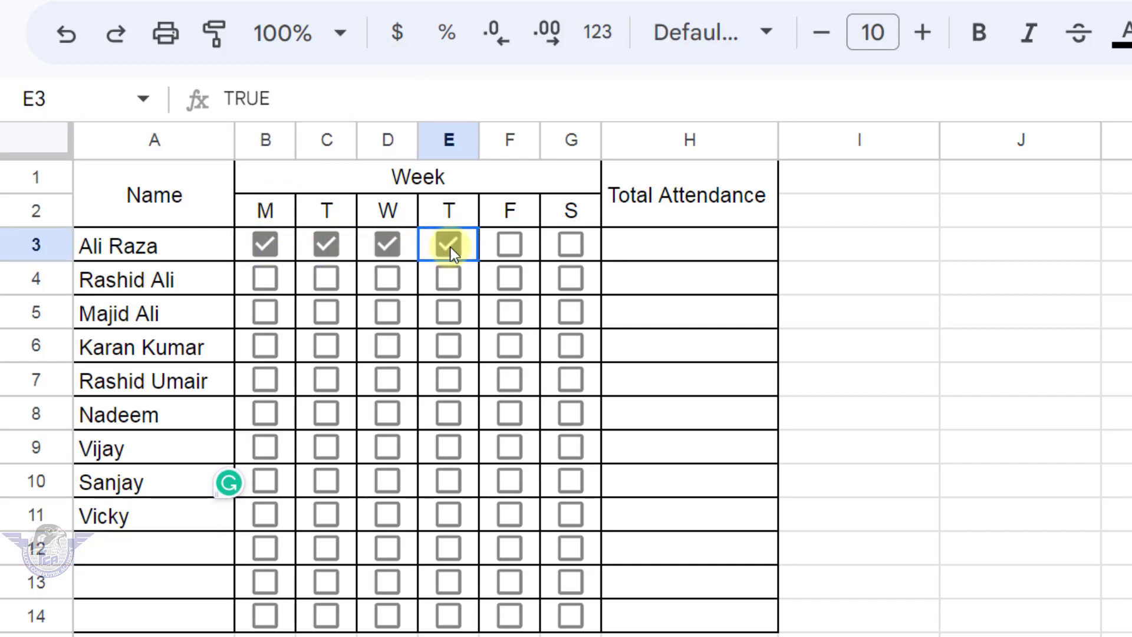
{"action": "left_click", "coordinate": [510, 252]}
{"action": "left_click", "coordinate": [650, 245]}
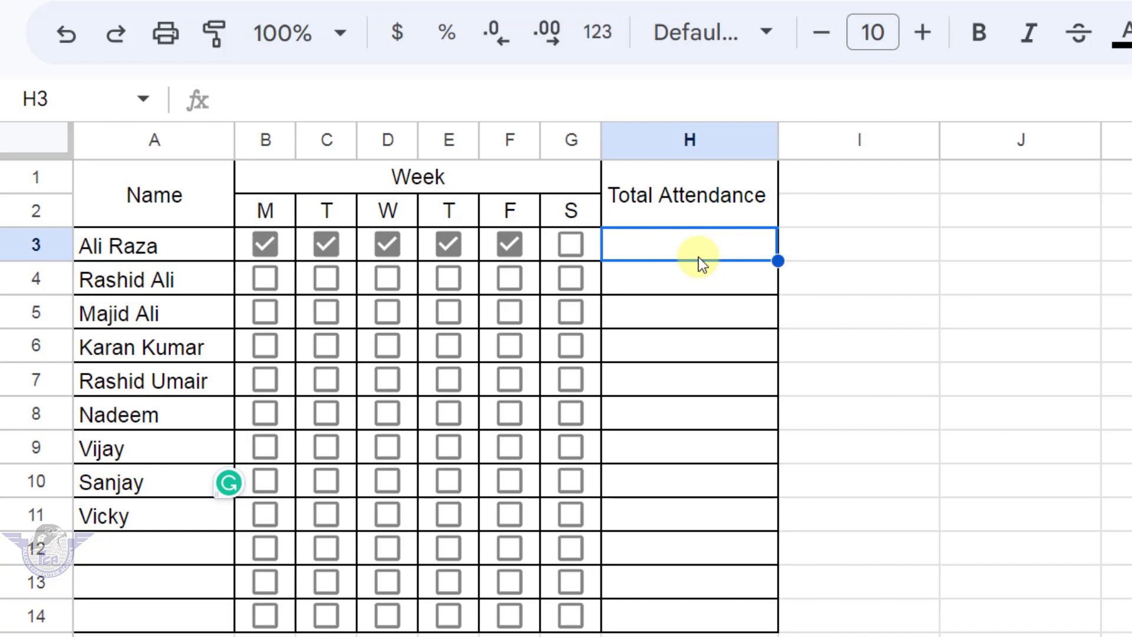
Enter =COUNTIF(B3:G3,true) in H3 so the first student's total reads 5
{"action": "type", "text": "="}
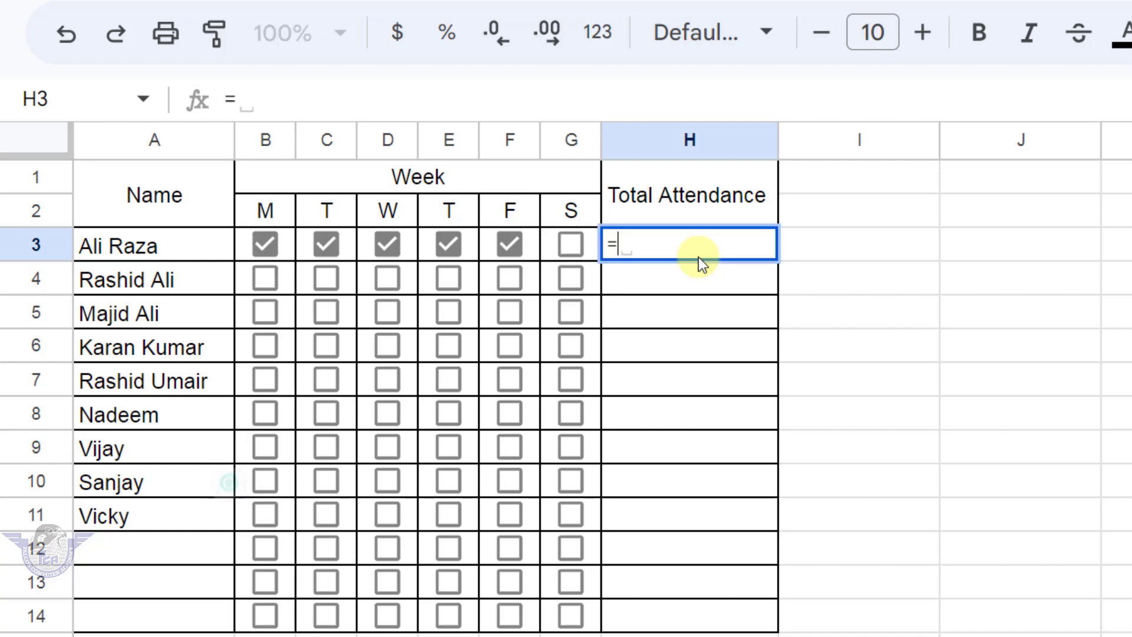
{"action": "type", "text": "countif"}
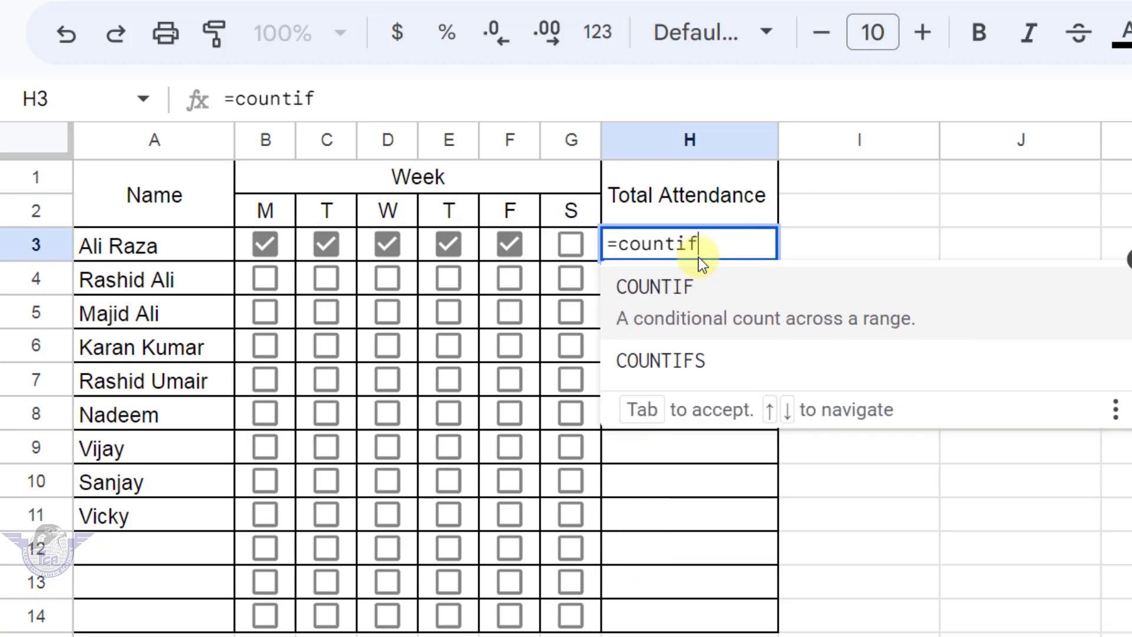
{"action": "key", "text": "Tab"}
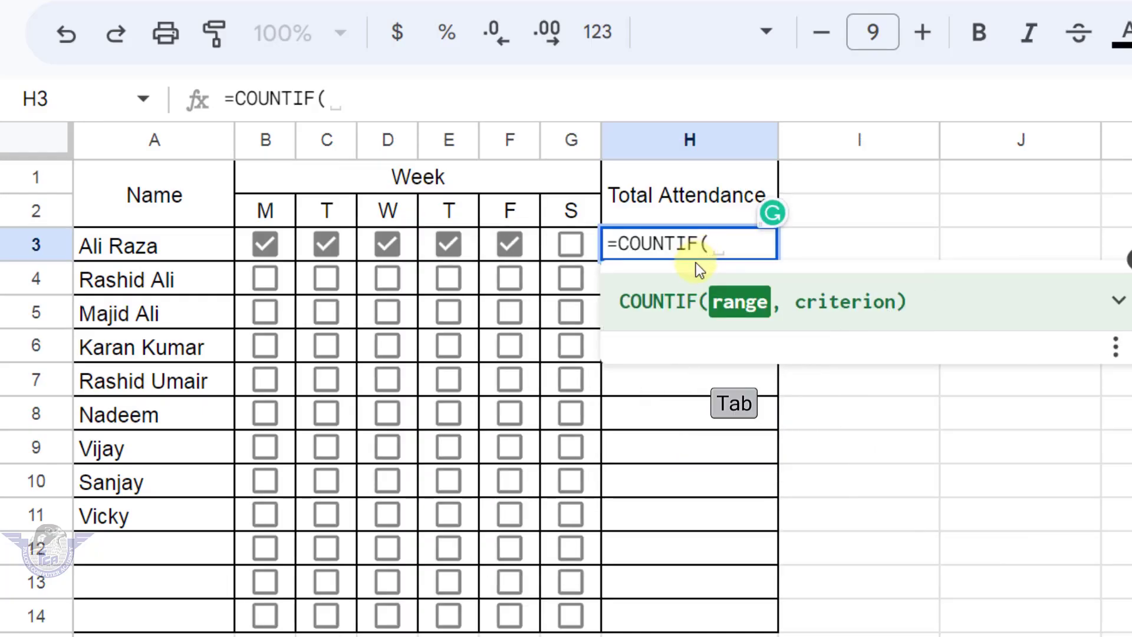
{"action": "left_click_drag", "start_coordinate": [246, 244], "coordinate": [589, 258]}
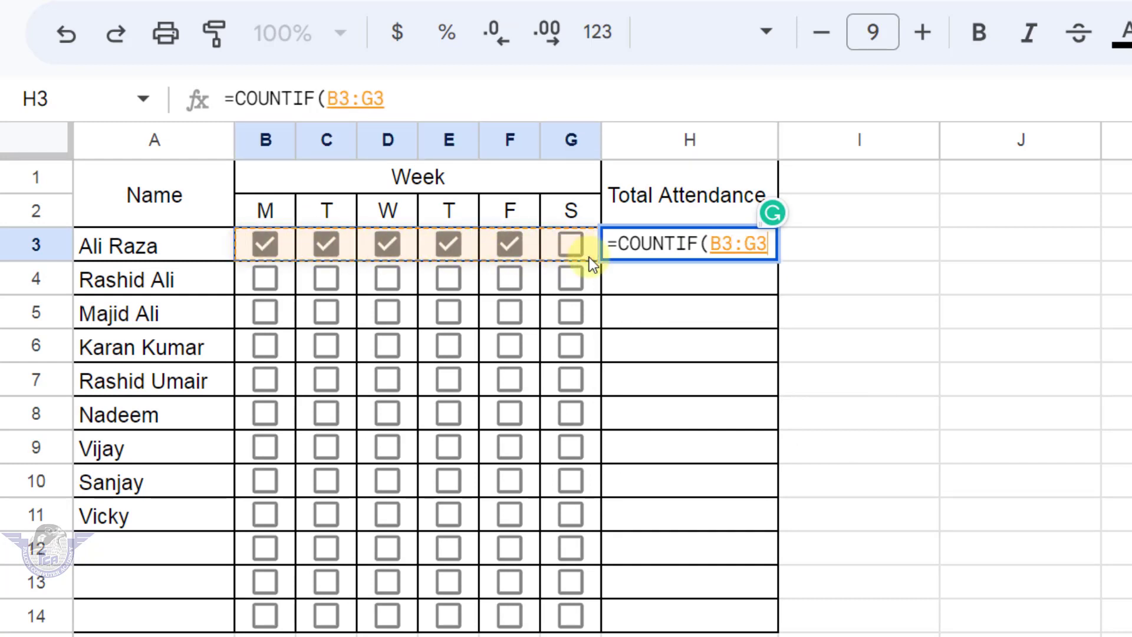
{"action": "type", "text": ",true"}
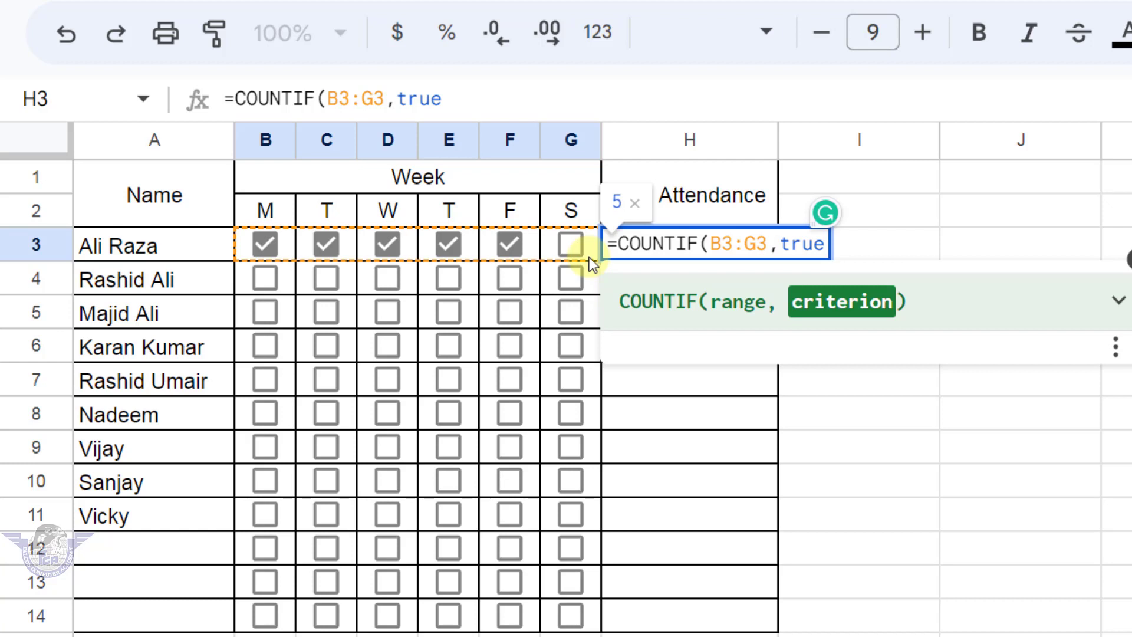
{"action": "type", "text": ")"}
{"action": "key", "text": "Return"}
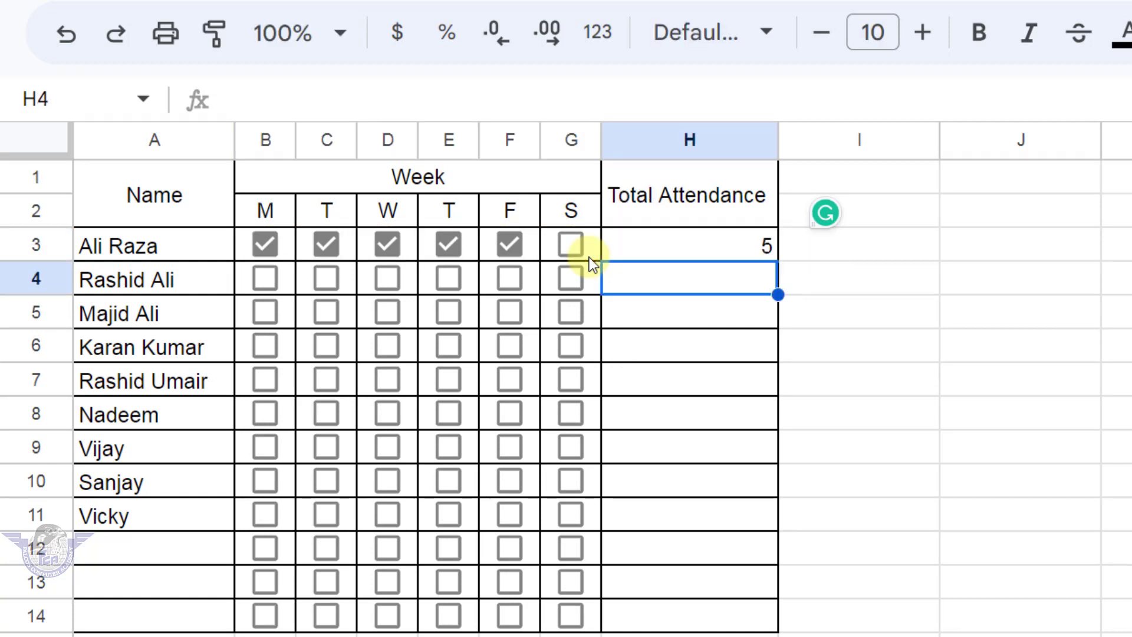
Cut the first student's ticks to three days and fill the COUNTIF formula down H3:H14
{"action": "left_click", "coordinate": [509, 250]}
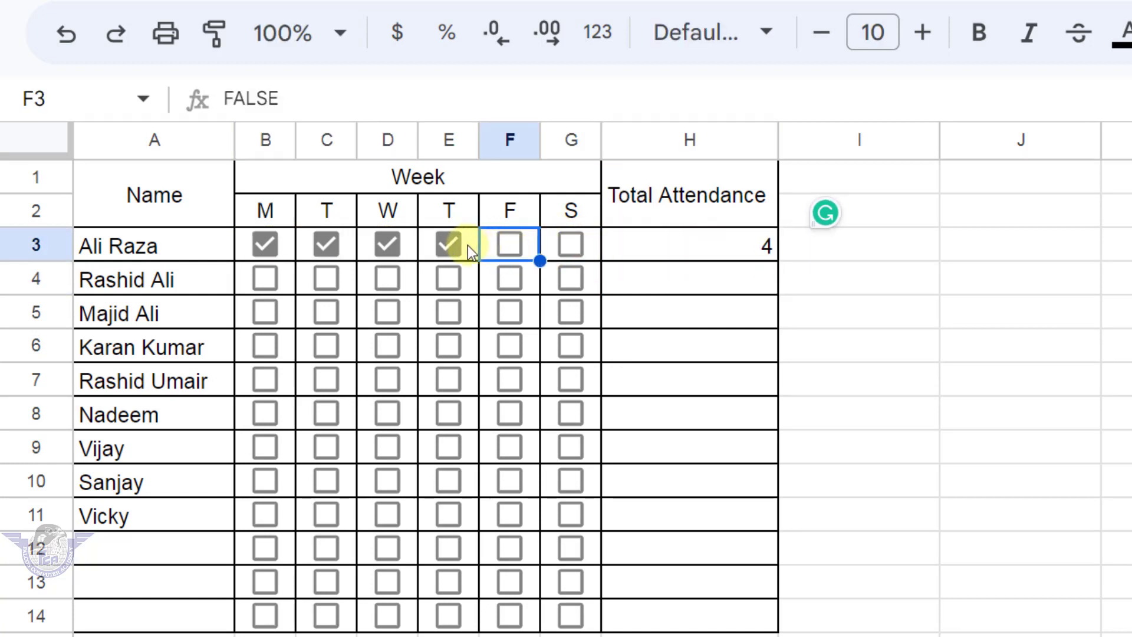
{"action": "left_click", "coordinate": [457, 246]}
{"action": "left_click", "coordinate": [391, 244]}
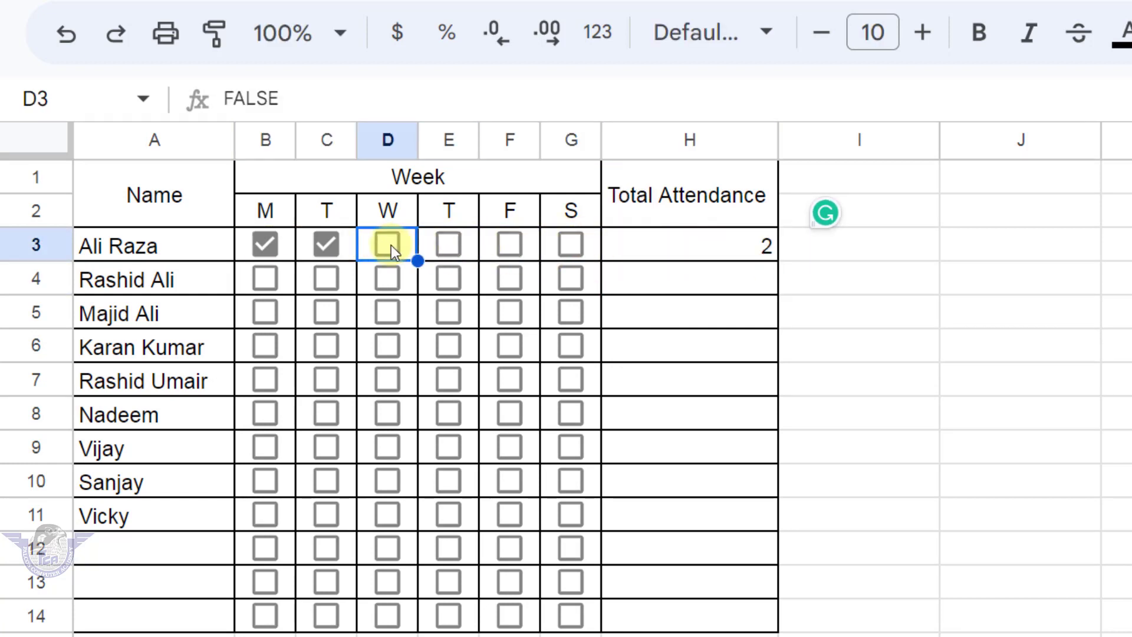
{"action": "left_click", "coordinate": [456, 245]}
{"action": "left_click", "coordinate": [761, 251]}
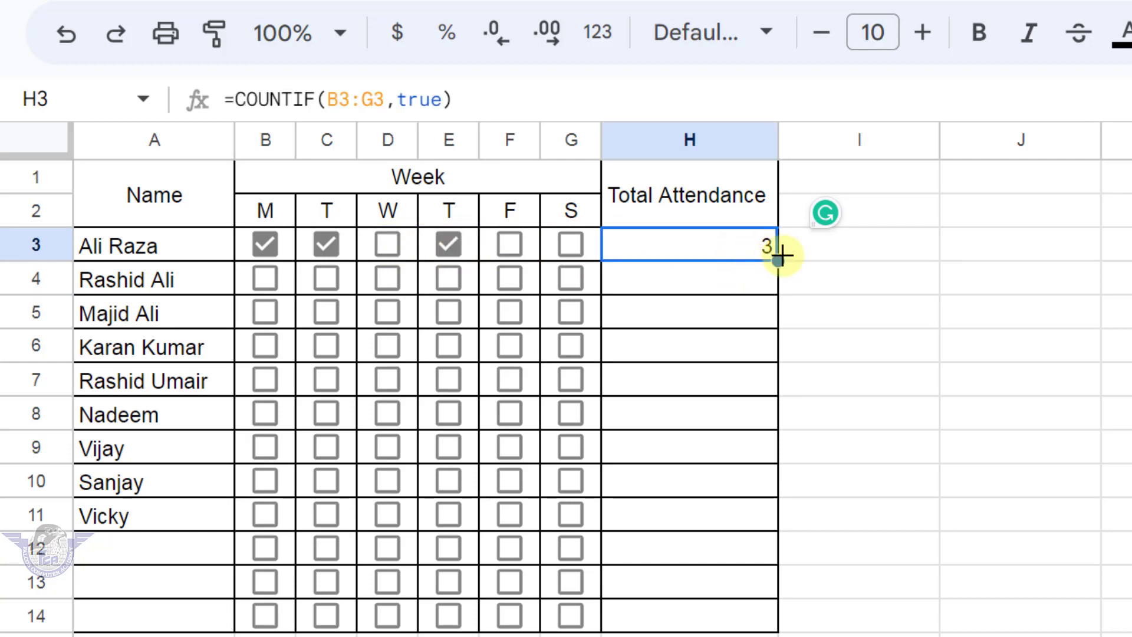
{"action": "left_click_drag", "start_coordinate": [779, 262], "coordinate": [764, 624]}
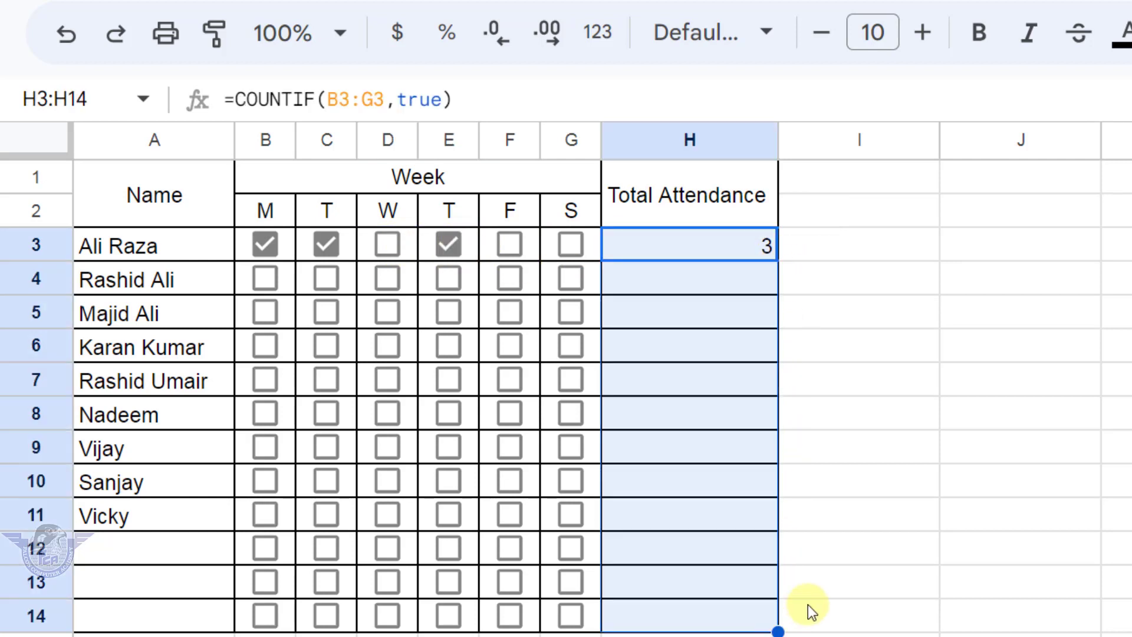
Tick attendance for rows 4–6: Tue–Thu, Mon/Thu/Fri, and Mon–Thu (totals 3, 3, 4)
{"action": "left_click", "coordinate": [266, 310]}
{"action": "left_click", "coordinate": [326, 279]}
{"action": "left_click", "coordinate": [388, 278]}
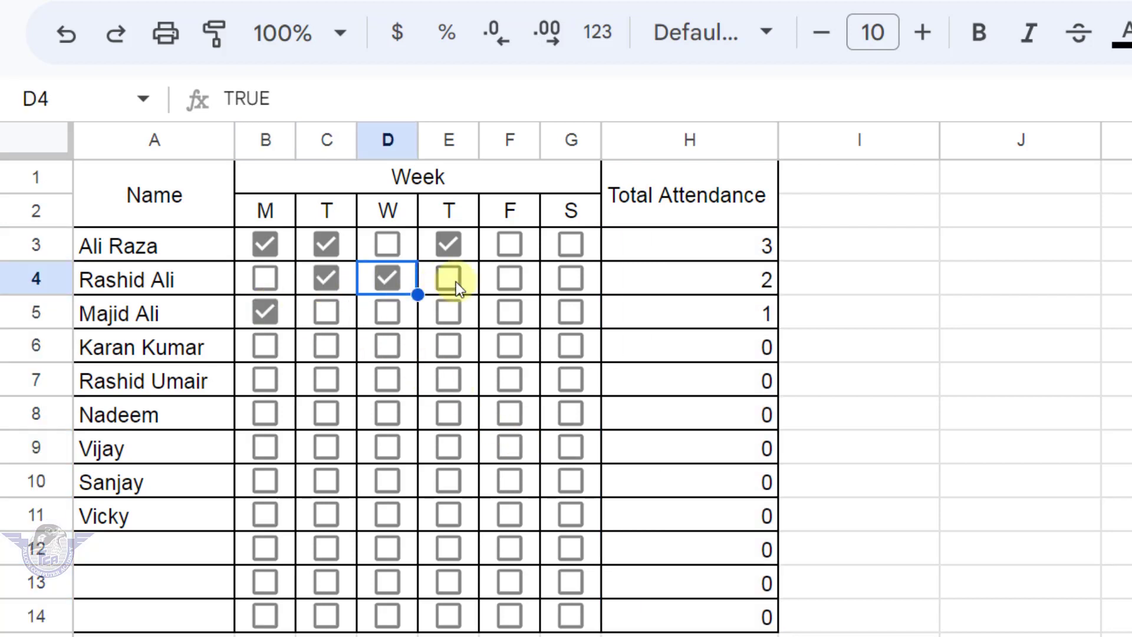
{"action": "left_click", "coordinate": [449, 278]}
{"action": "left_click", "coordinate": [448, 311]}
{"action": "left_click", "coordinate": [515, 312]}
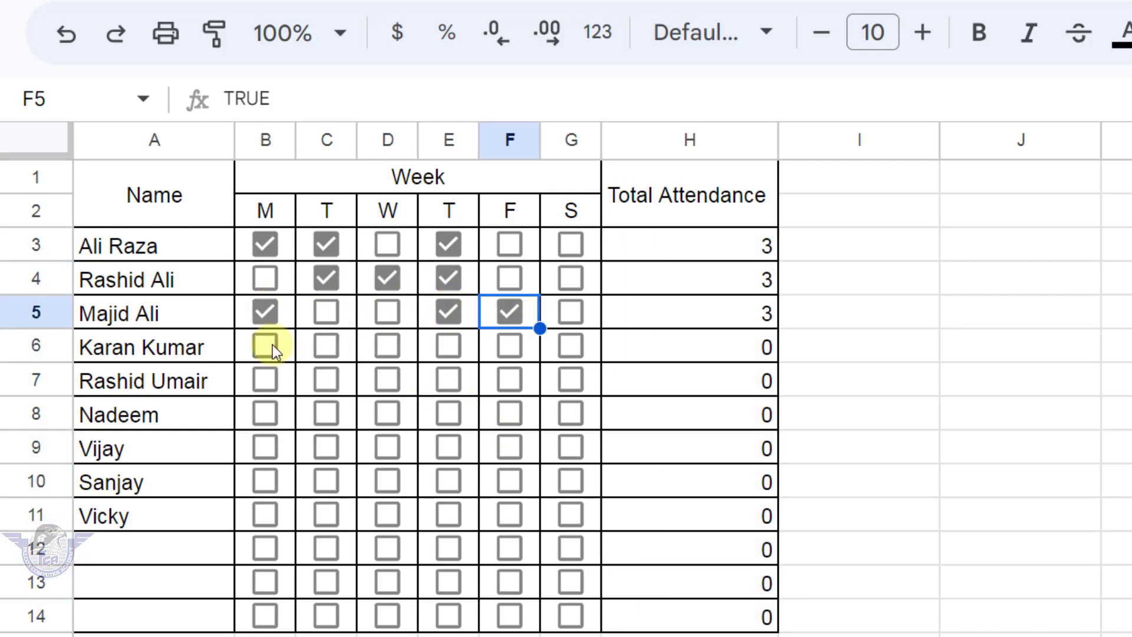
{"action": "left_click", "coordinate": [269, 346]}
{"action": "left_click", "coordinate": [329, 346]}
{"action": "left_click", "coordinate": [389, 347]}
{"action": "left_click", "coordinate": [452, 351]}
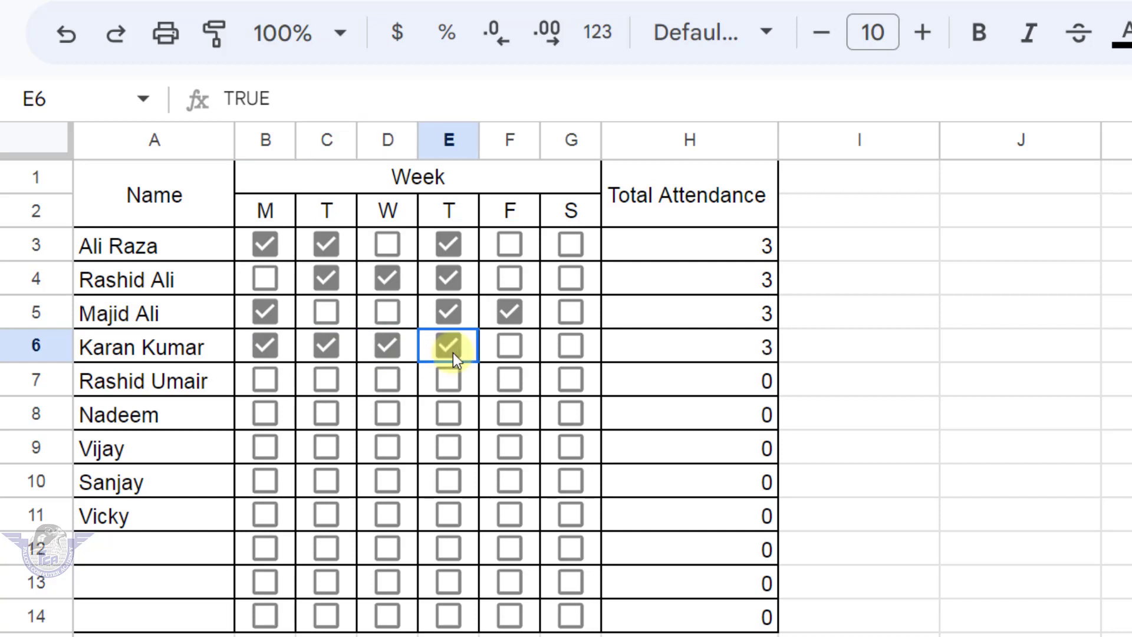
Tick attendance for rows 7–9: Wed–Sat, Mon–Wed, and Mon–Wed (totals 4, 3, 3)
{"action": "left_click", "coordinate": [268, 413]}
{"action": "left_click", "coordinate": [325, 413]}
{"action": "left_click", "coordinate": [386, 414]}
{"action": "left_click", "coordinate": [394, 381]}
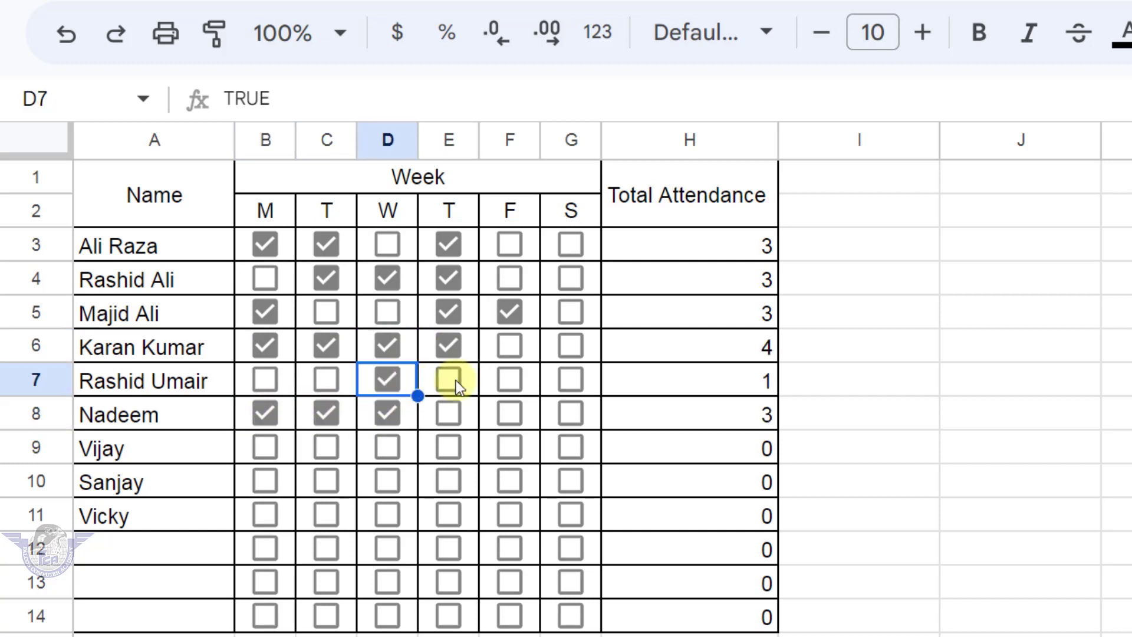
{"action": "left_click", "coordinate": [451, 380]}
{"action": "left_click", "coordinate": [525, 383]}
{"action": "key", "text": "Right"}
{"action": "key", "text": "space"}
{"action": "left_click", "coordinate": [280, 448]}
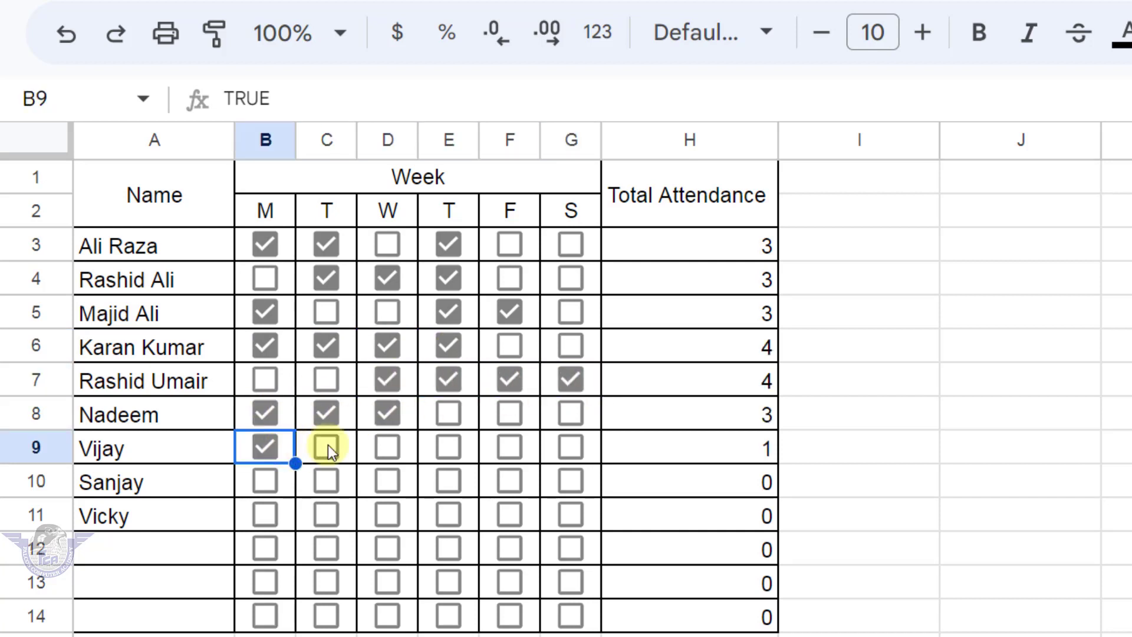
{"action": "left_click", "coordinate": [328, 446]}
{"action": "left_click", "coordinate": [392, 448]}
{"action": "left_click", "coordinate": [630, 478]}
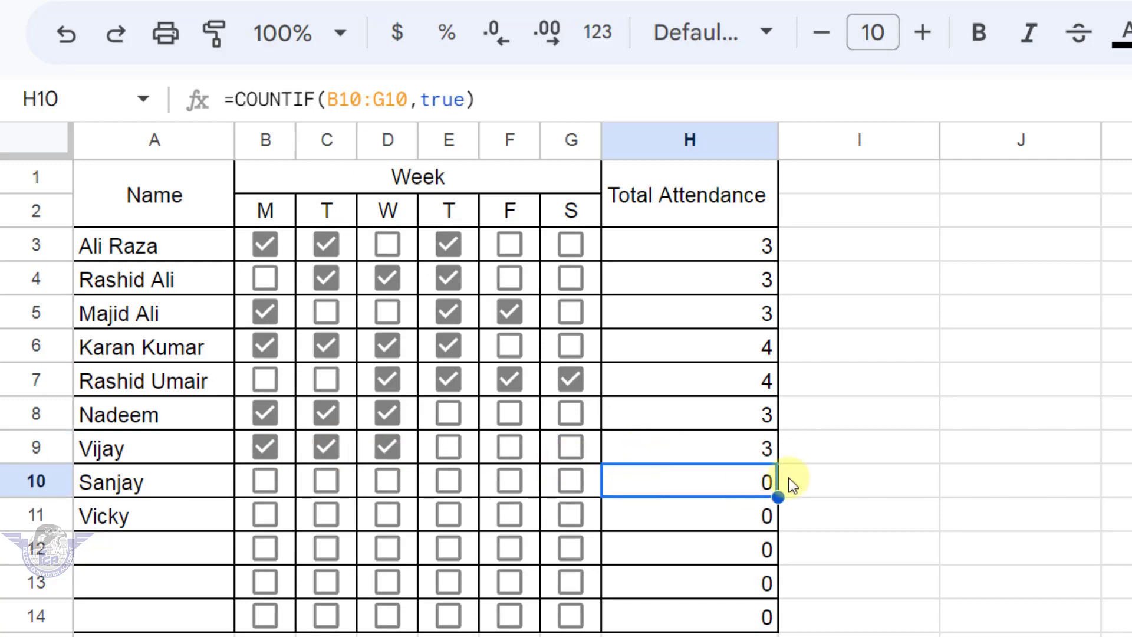